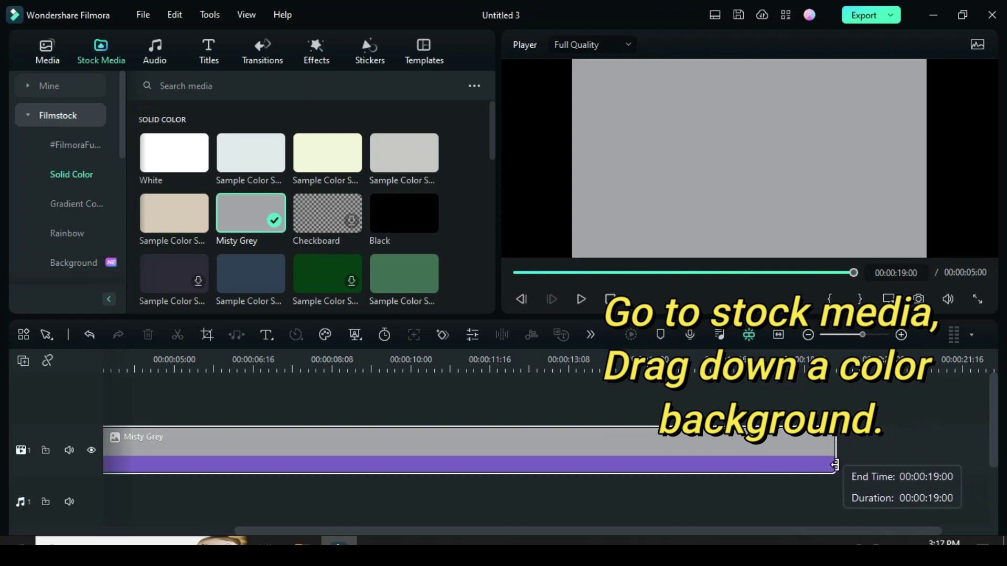
# Fit the timeline to view and apply the favourite Light Leak Effect overlay to the Misty Grey background clip
pyautogui.click(778, 335)
pyautogui.click(286, 440)
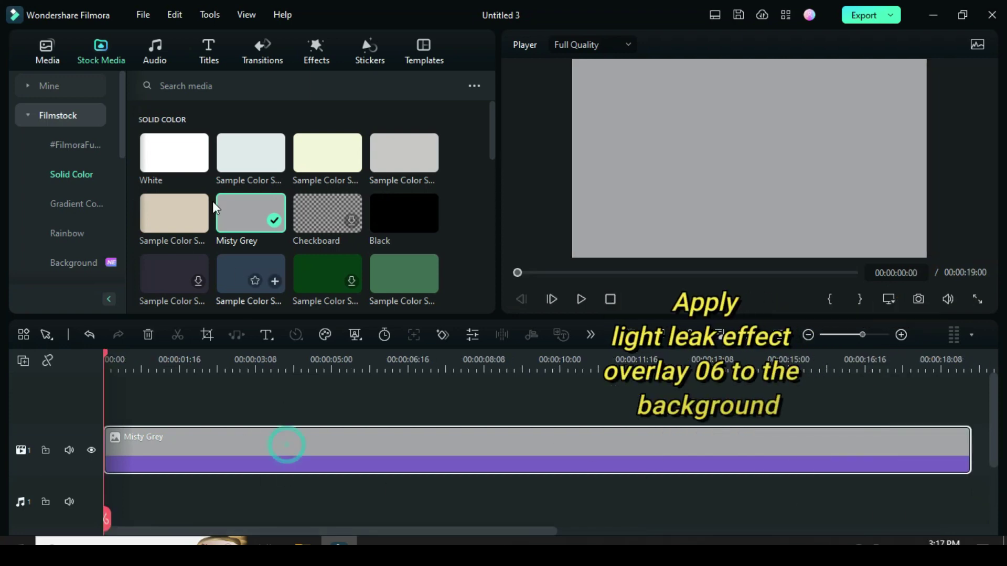
pyautogui.click(316, 47)
pyautogui.click(71, 85)
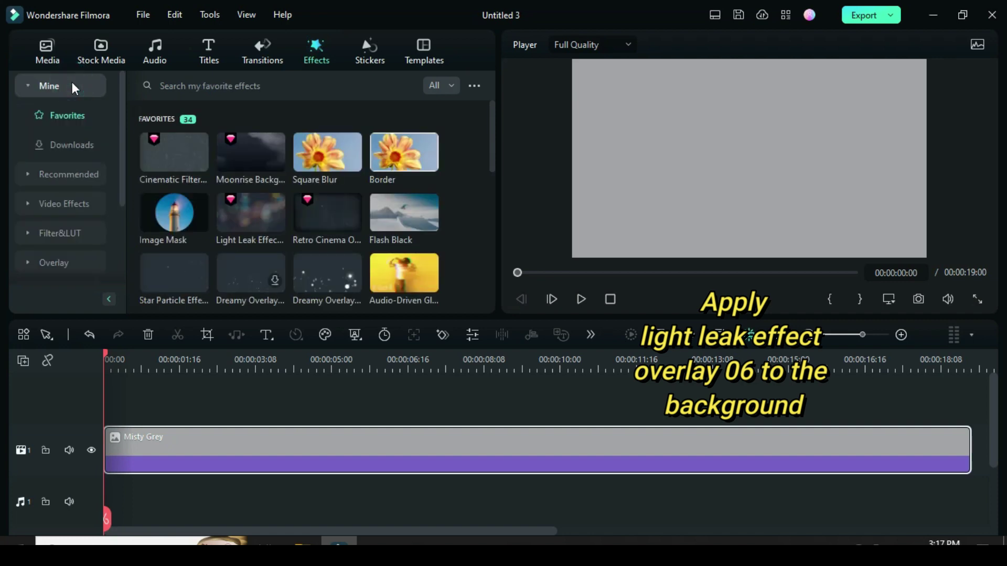
pyautogui.moveTo(262, 211); pyautogui.dragTo(240, 454)
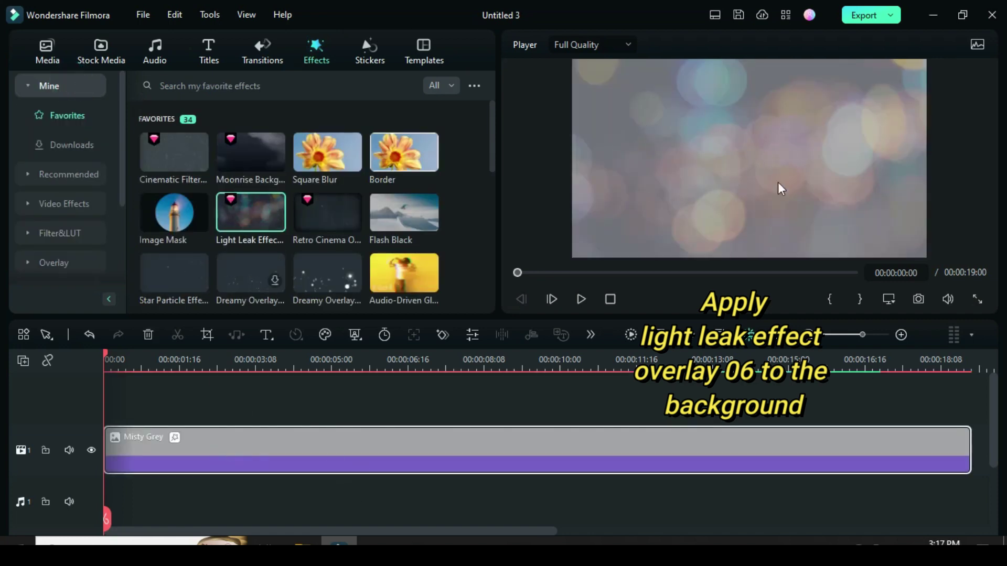
# Add empty video tracks above the background clip until the timeline has 14 video tracks
pyautogui.click(23, 361)
pyautogui.click(58, 385)
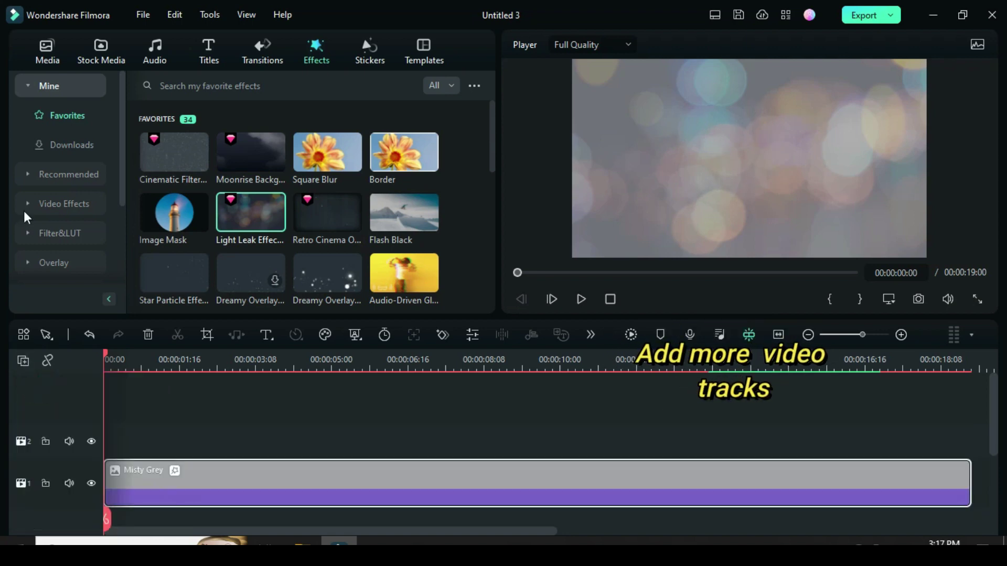
pyautogui.click(47, 52)
pyautogui.click(23, 361)
pyautogui.click(43, 384)
pyautogui.click(23, 360)
pyautogui.click(40, 385)
pyautogui.click(23, 360)
pyautogui.click(37, 386)
pyautogui.click(23, 362)
pyautogui.click(36, 385)
pyautogui.click(23, 361)
pyautogui.click(38, 383)
pyautogui.click(24, 361)
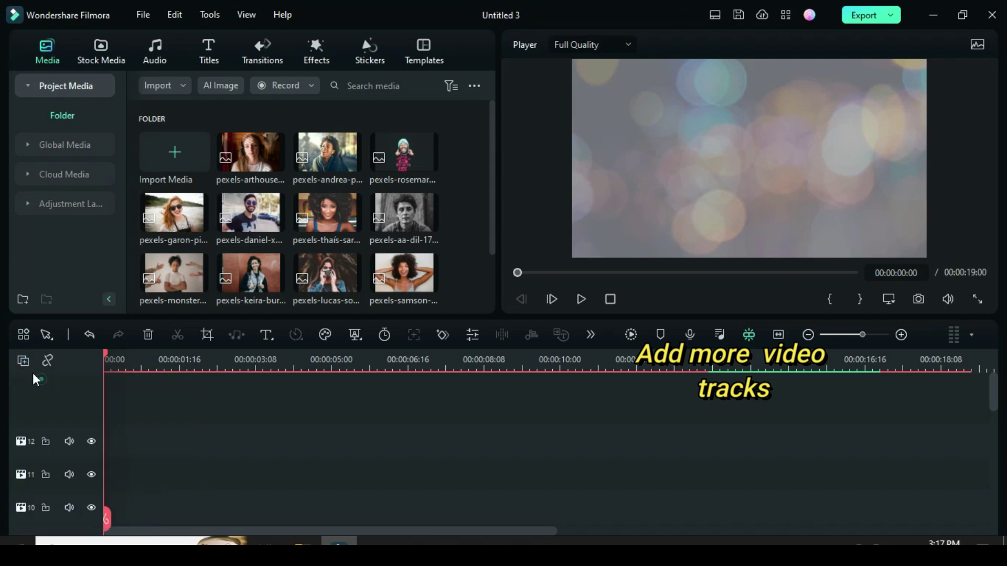
pyautogui.click(33, 383)
pyautogui.click(24, 361)
pyautogui.click(203, 491)
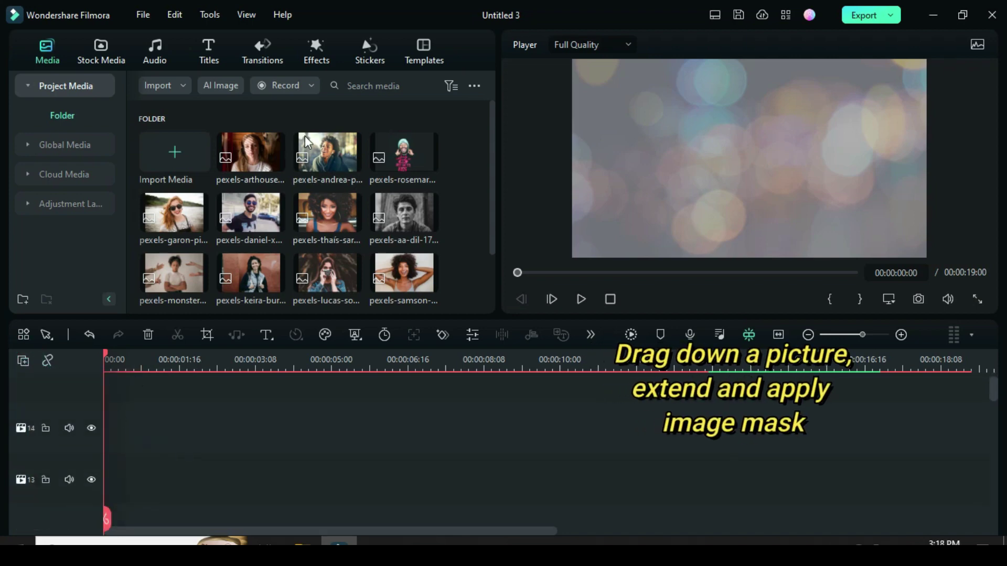
# Place the photo of the laughing woman with earphones at the start of video track 14 and extend it to 19 seconds
pyautogui.moveTo(323, 153); pyautogui.dragTo(131, 440)
pyautogui.click(203, 427)
pyautogui.moveTo(330, 427); pyautogui.dragTo(969, 427)
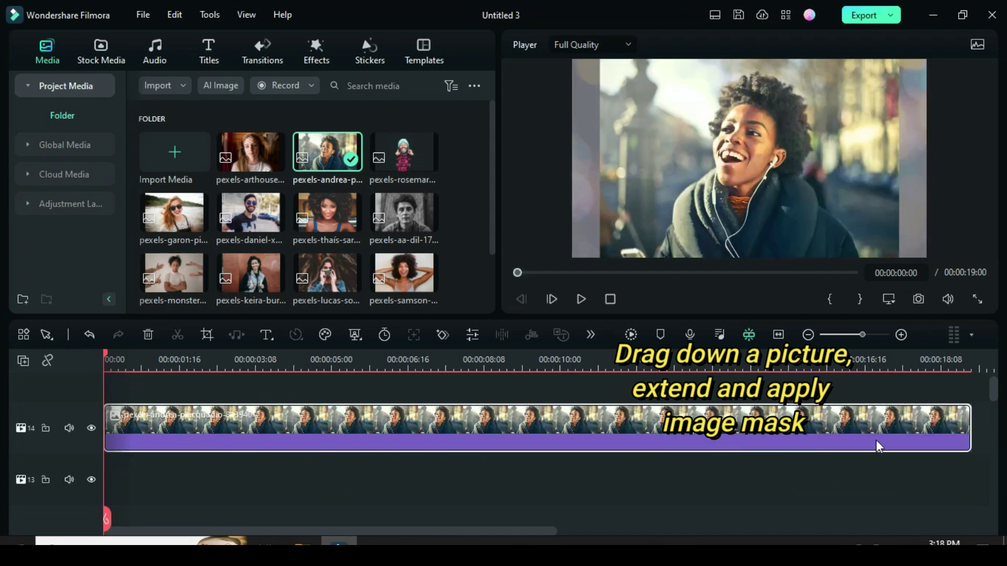
# Apply the Image Mask and Border effects to the track 14 picture and set the border's blur to 1
pyautogui.click(316, 51)
pyautogui.moveTo(179, 235); pyautogui.dragTo(273, 429)
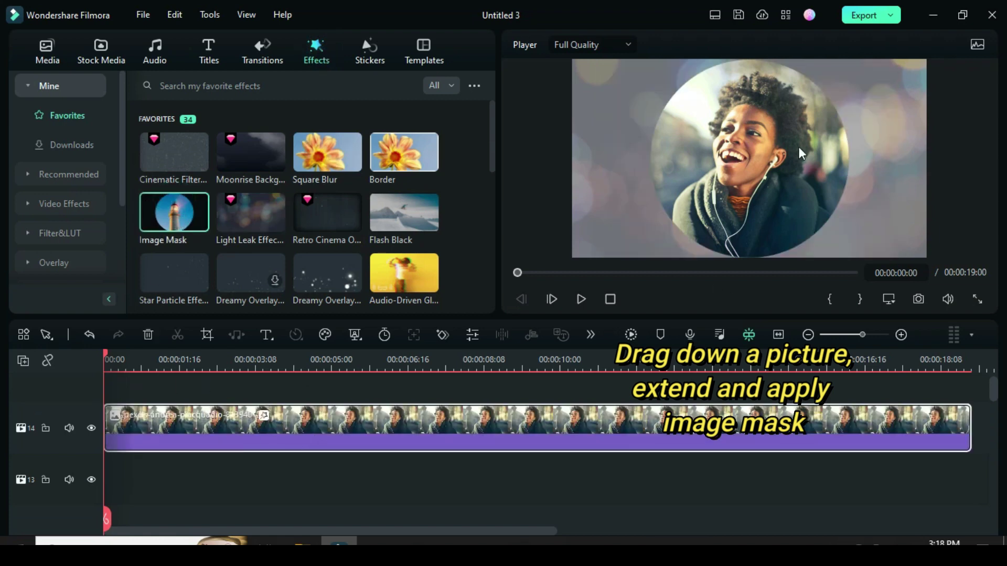
pyautogui.moveTo(406, 152); pyautogui.dragTo(256, 419)
pyautogui.doubleClick(287, 425)
pyautogui.moveTo(493, 216)
pyautogui.mouseDown()
pyautogui.moveTo(495, 168)
pyautogui.moveTo(494, 209)
pyautogui.mouseUp()
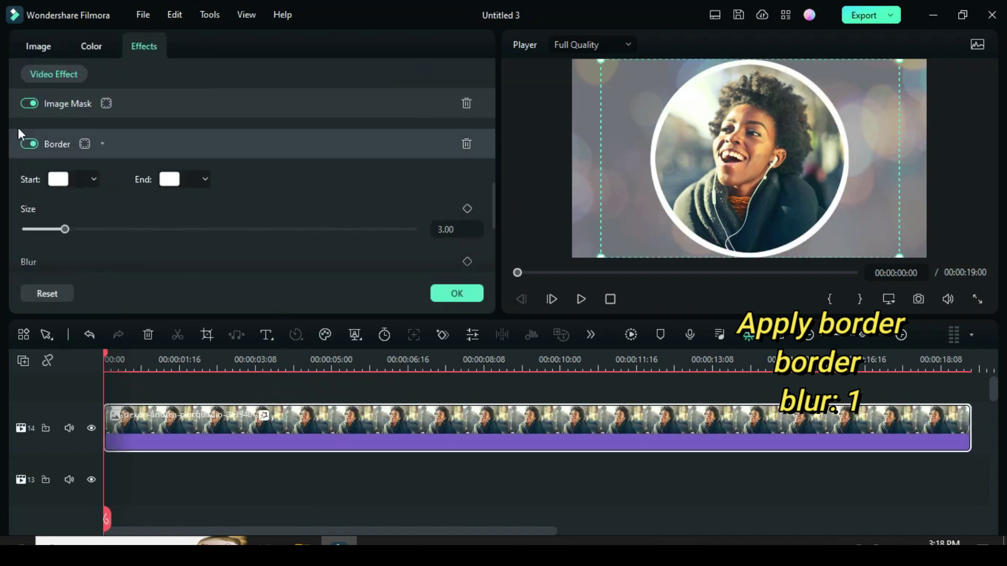
pyautogui.scroll(-2, 493, 204)
pyautogui.doubleClick(457, 232)
pyautogui.write('1')
pyautogui.click(395, 213)
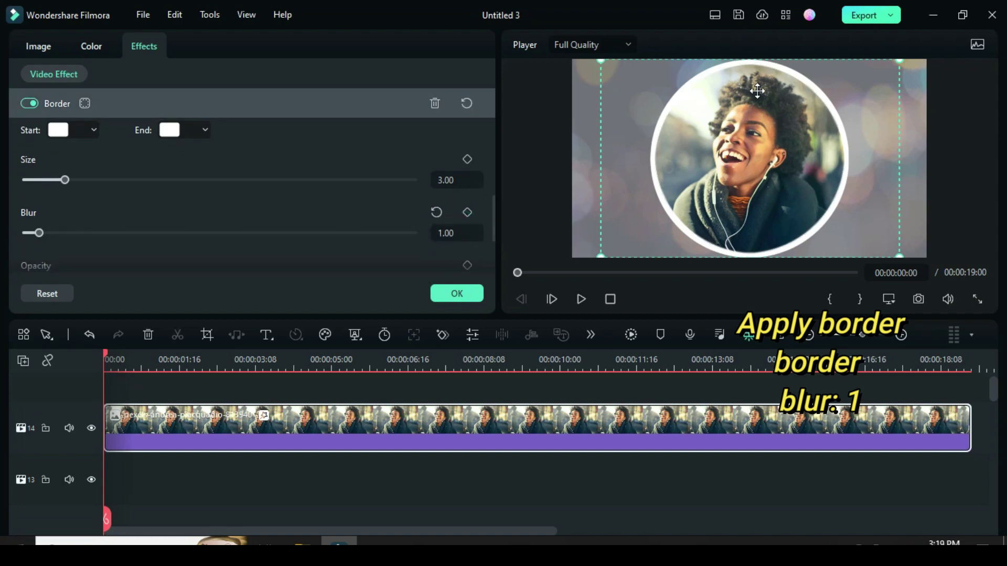
# Enable Drop Shadow on the track 14 picture and set its distance to 1%
pyautogui.click(44, 47)
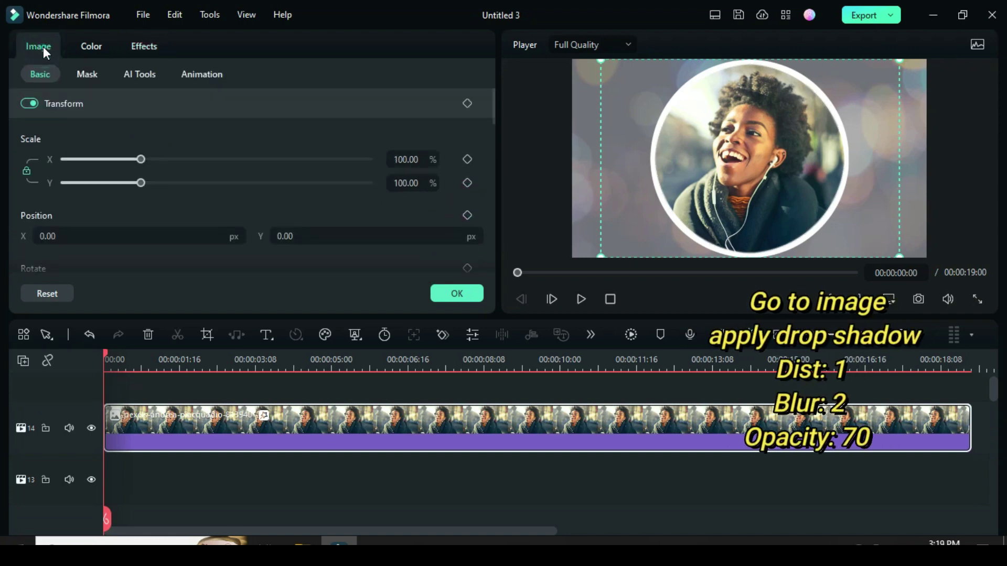
pyautogui.moveTo(493, 103); pyautogui.dragTo(492, 230)
pyautogui.click(27, 172)
pyautogui.click(200, 181)
pyautogui.click(65, 196)
pyautogui.click(33, 299)
pyautogui.click(442, 172)
pyautogui.write('1')
pyautogui.press('Return')
# Set the drop shadow's blur to 2 and opacity to 70, then copy the track 14 clip's effects
pyautogui.click(433, 223)
pyautogui.write('2')
pyautogui.press('Return')
pyautogui.moveTo(493, 225); pyautogui.dragTo(493, 235)
pyautogui.click(448, 218)
pyautogui.press('Return')
pyautogui.scroll(10, 490, 223)
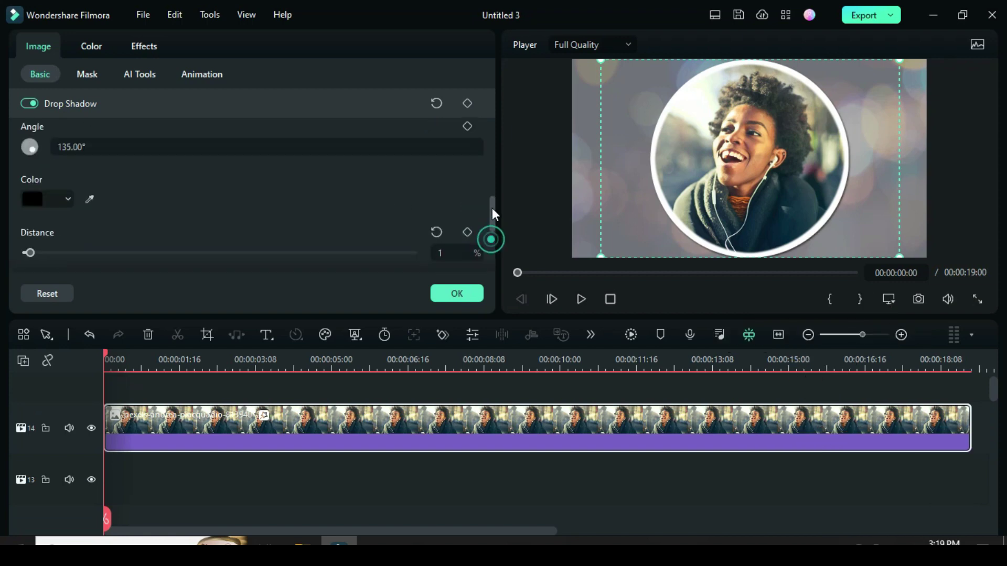
pyautogui.click(455, 294)
pyautogui.rightClick(306, 426)
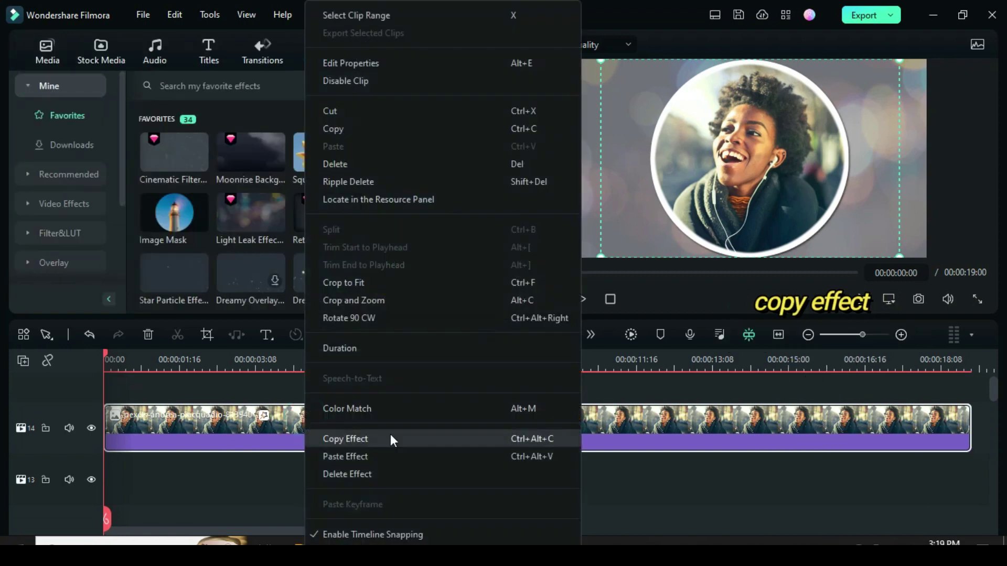
pyautogui.click(344, 439)
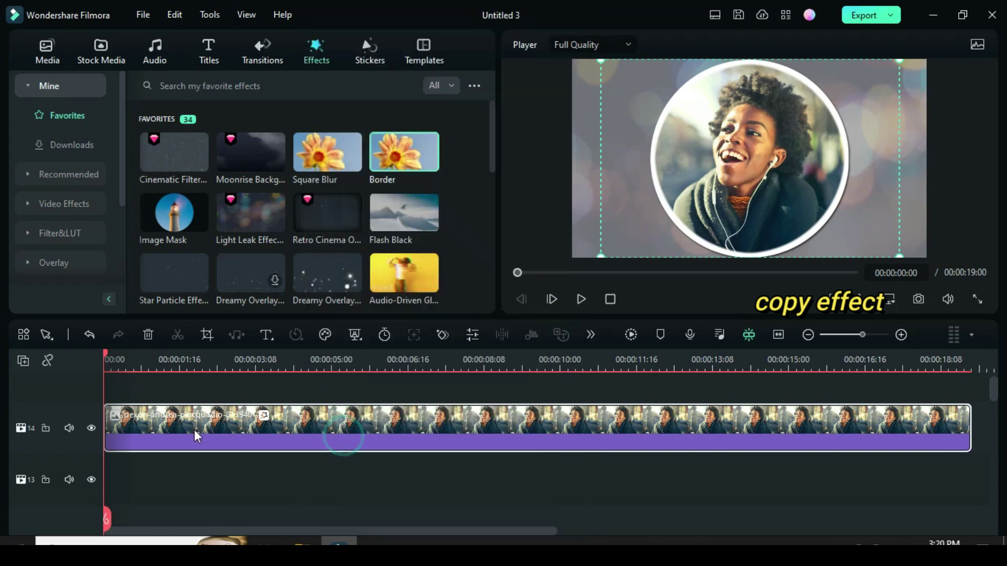
# Keyframe scale and position on the track 14 picture at 00:00:00:16, with scale 80% and X position 387 px
pyautogui.doubleClick(195, 429)
pyautogui.moveTo(105, 352); pyautogui.dragTo(134, 354)
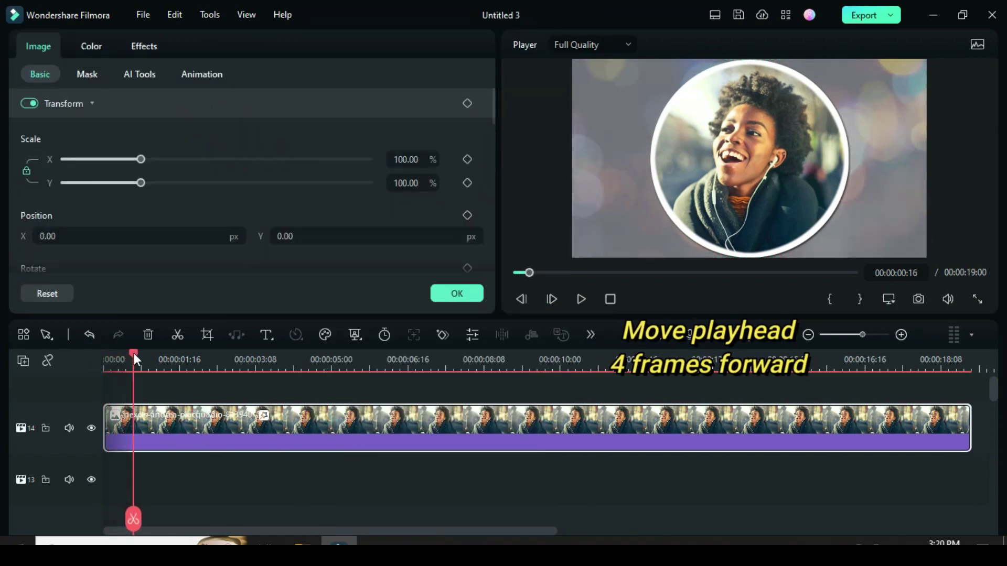
pyautogui.click(467, 159)
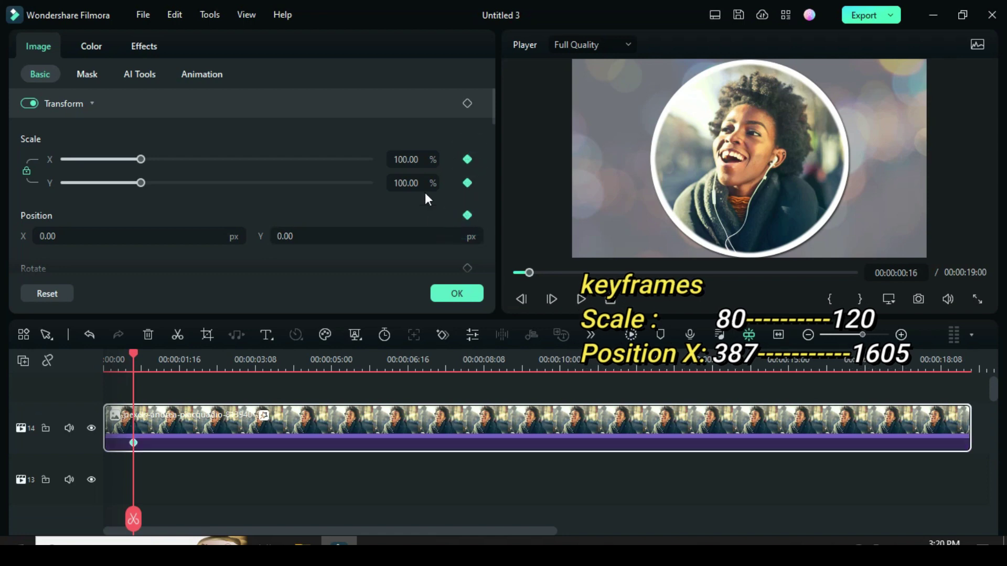
pyautogui.doubleClick(407, 159)
pyautogui.write('80')
pyautogui.press('Return')
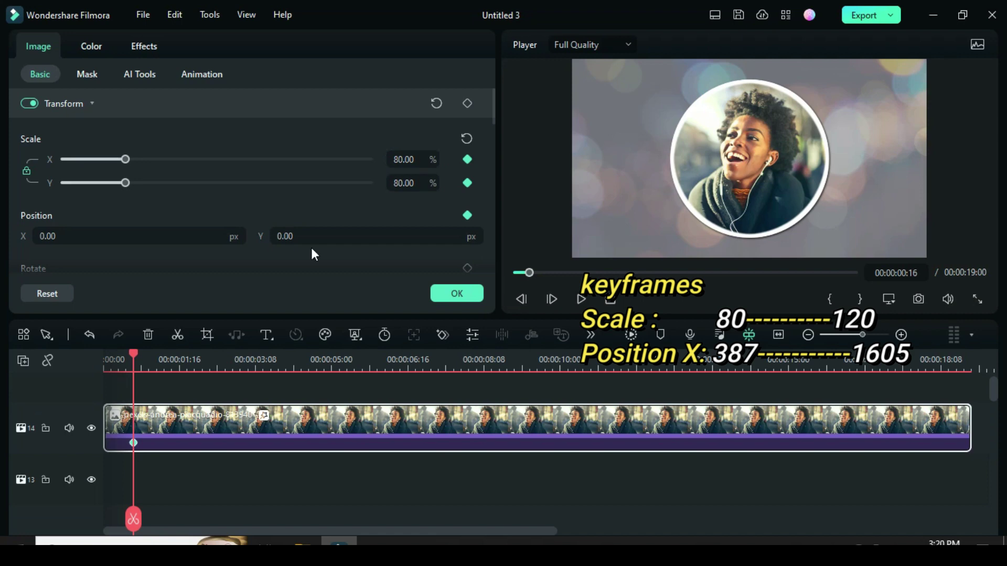
pyautogui.click(62, 237)
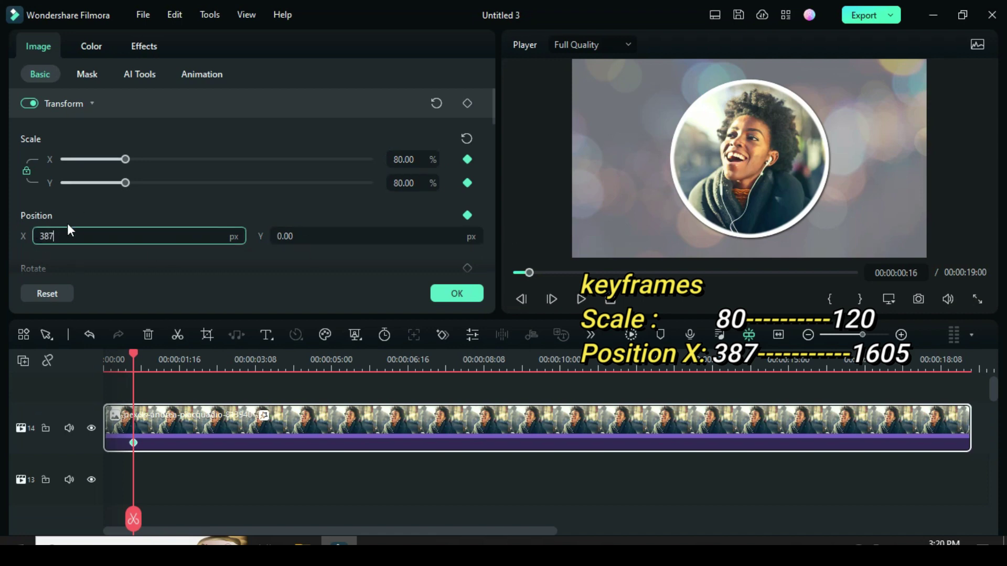
pyautogui.write('387')
pyautogui.press('Return')
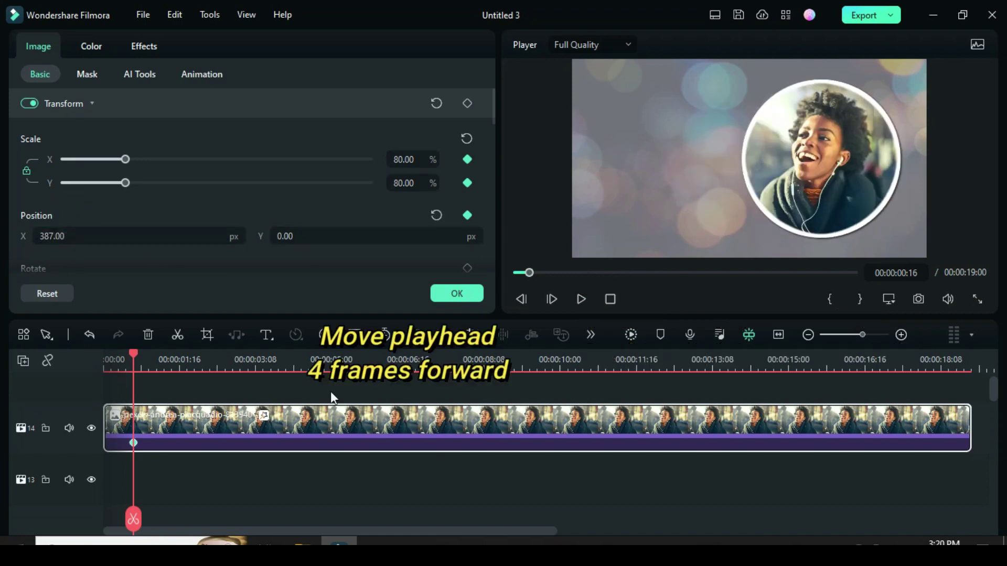
# Add scale and position keyframes to the track 14 picture at 00:00:01:08 and set the scale to 120%
pyautogui.moveTo(135, 357); pyautogui.dragTo(164, 357)
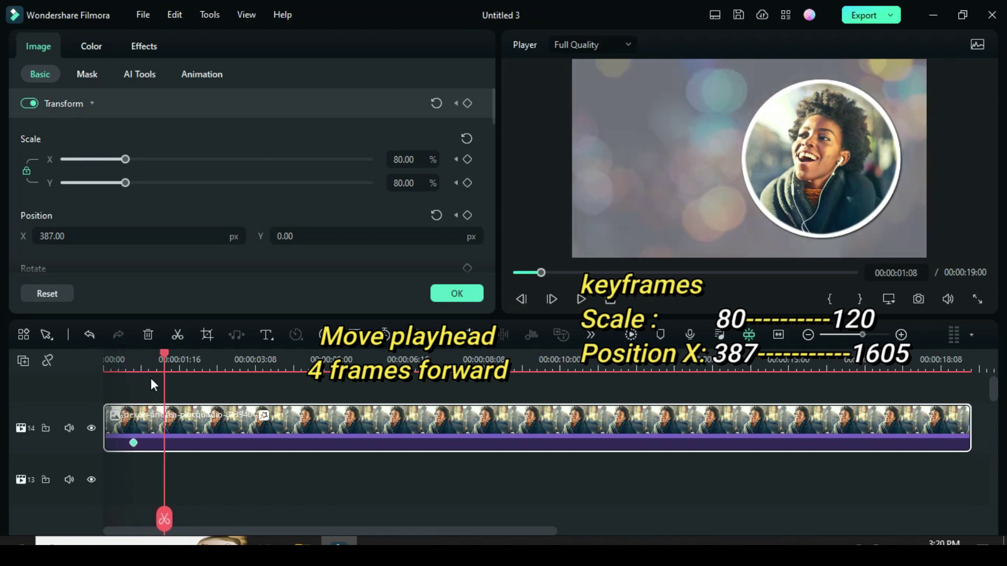
pyautogui.click(467, 160)
pyautogui.click(467, 215)
pyautogui.doubleClick(390, 159)
pyautogui.write('120')
pyautogui.press('Return')
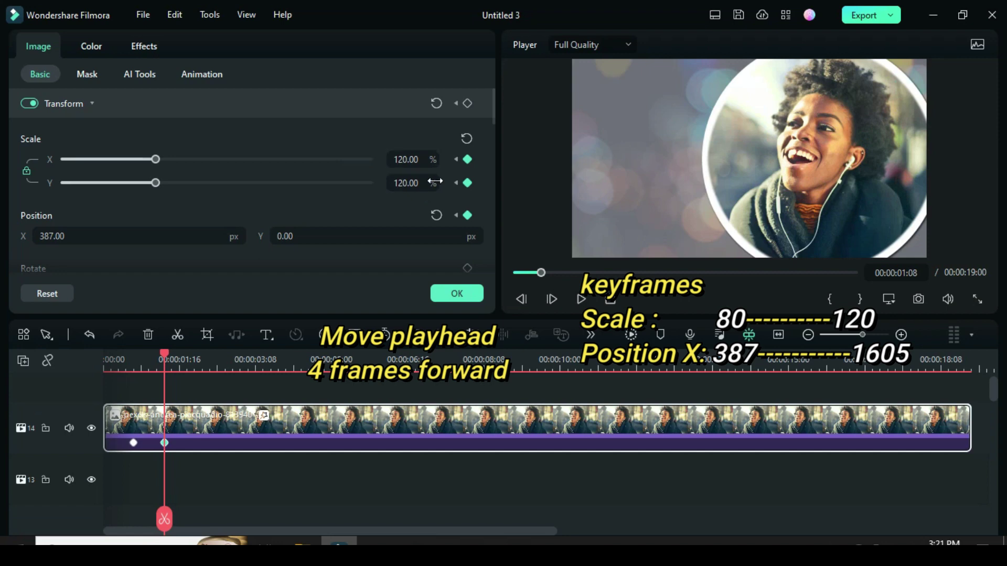
# Set the picture's X position at the 00:00:01:08 keyframe to 1605 px and apply the changes
pyautogui.doubleClick(126, 234)
pyautogui.write('1600')
pyautogui.press('Return')
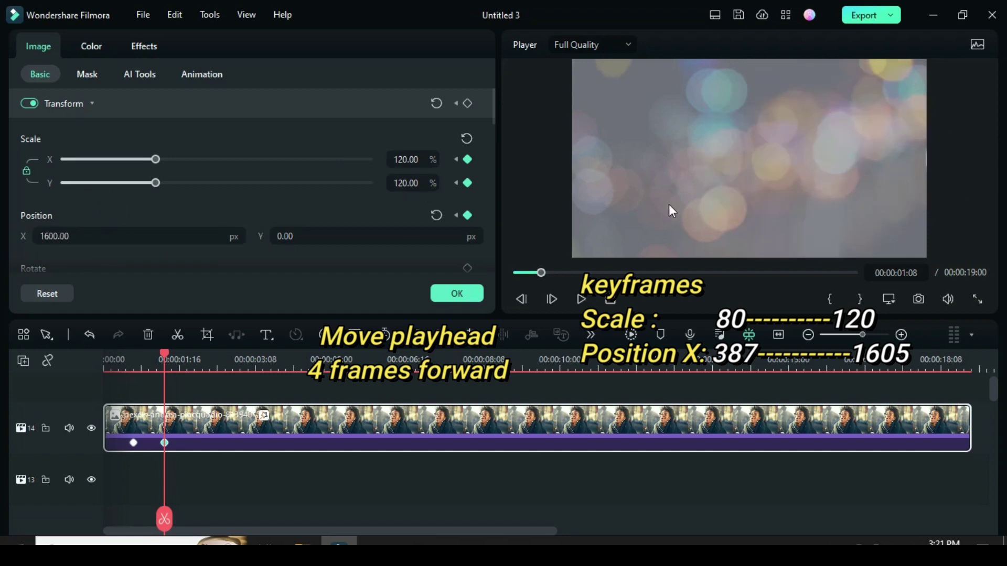
pyautogui.click(62, 235)
pyautogui.press('BackSpace')
pyautogui.write('5')
pyautogui.press('Return')
pyautogui.click(457, 293)
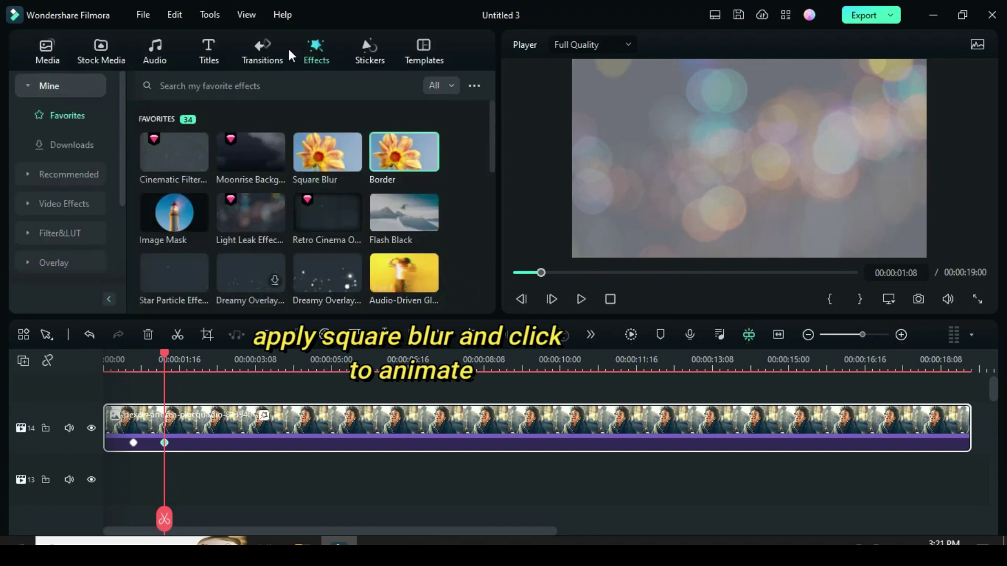
# Apply Square Blur to the track 14 picture and keyframe it at 00:00:00:16 with size 2 and opacity 0%
pyautogui.moveTo(303, 181); pyautogui.dragTo(215, 423)
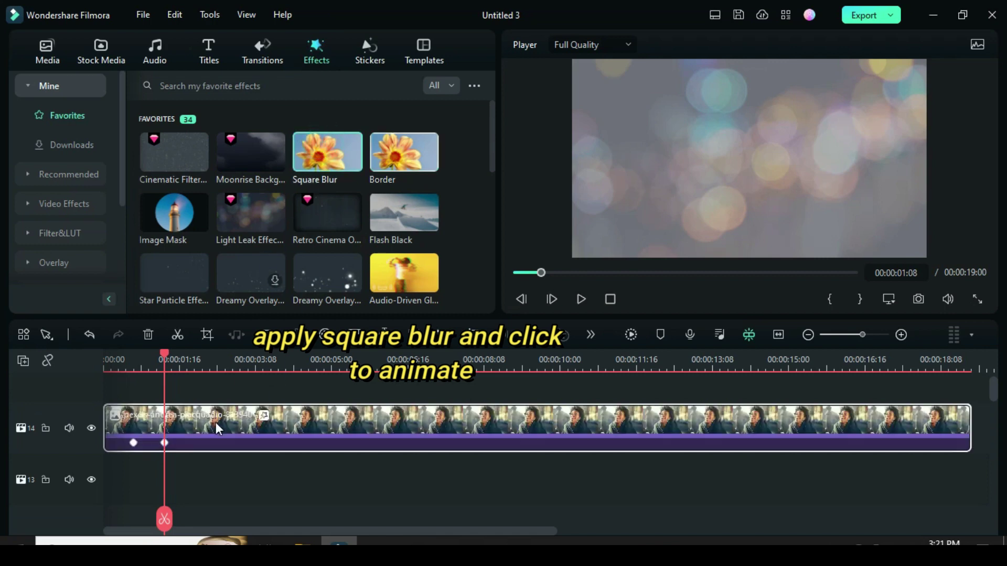
pyautogui.click(133, 443)
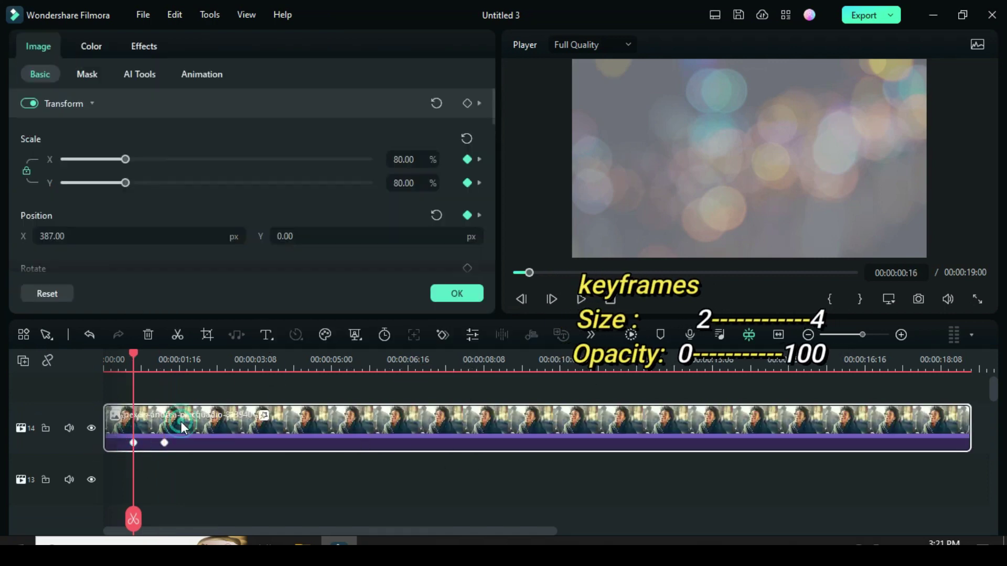
pyautogui.click(142, 46)
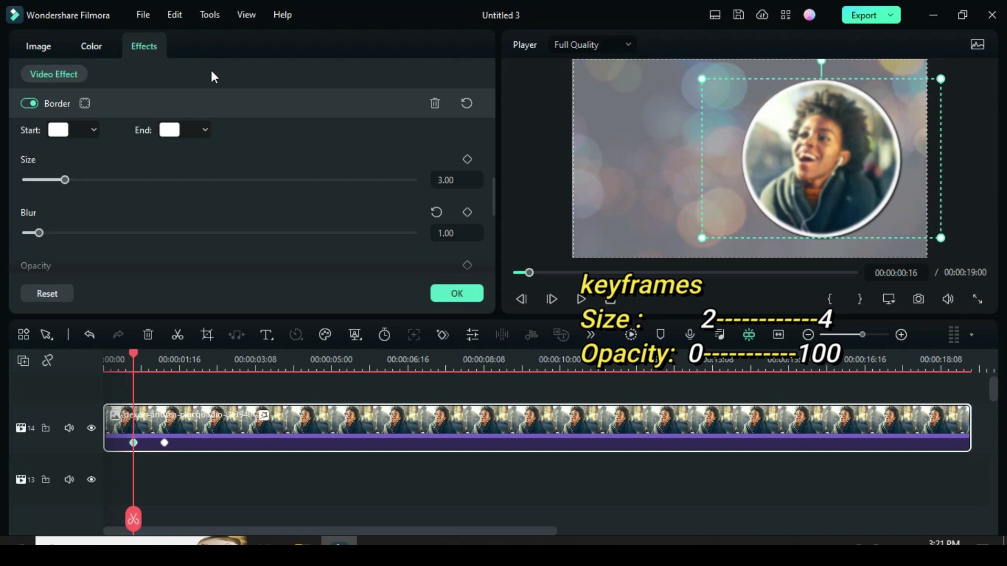
pyautogui.moveTo(493, 187); pyautogui.dragTo(492, 218)
pyautogui.scroll(-2, 63, 156)
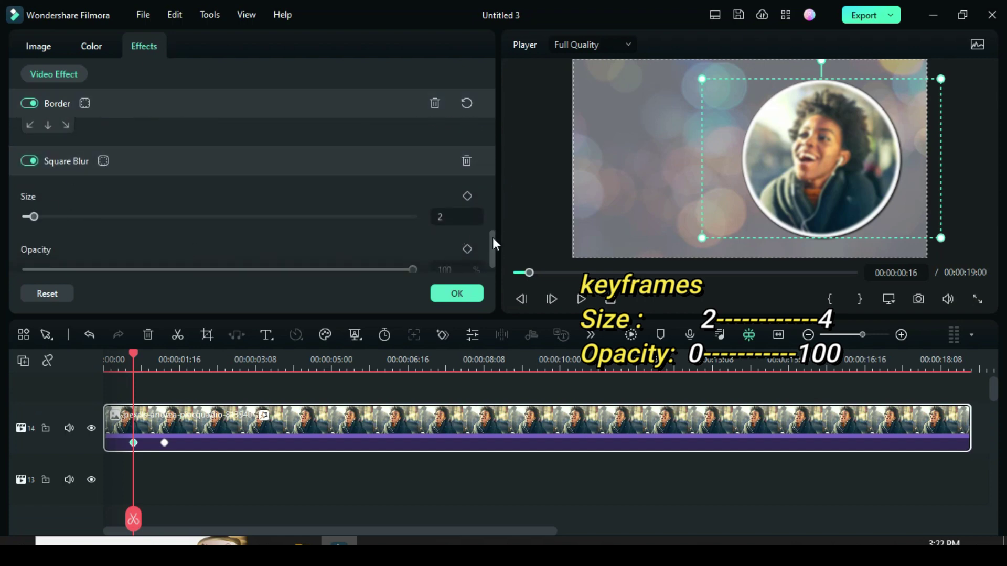
pyautogui.scroll(-1, 491, 235)
pyautogui.click(466, 176)
pyautogui.click(468, 228)
pyautogui.doubleClick(444, 248)
pyautogui.write('0')
pyautogui.press('Return')
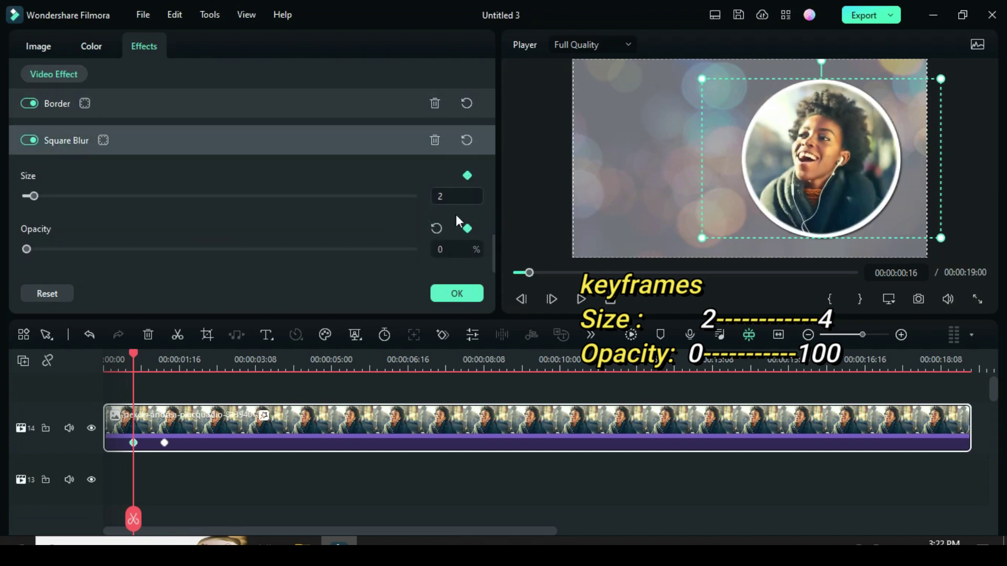
# Set the Square Blur to size 4 and opacity 100% at the 00:00:01:08 keyframe and apply the changes
pyautogui.click(165, 445)
pyautogui.click(441, 194)
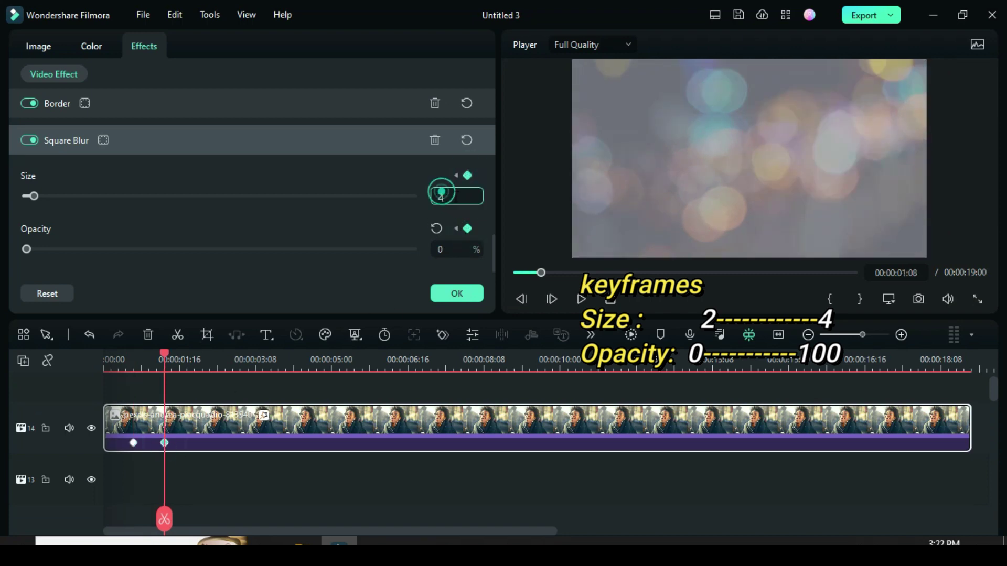
pyautogui.write('4')
pyautogui.press('Return')
pyautogui.click(451, 249)
pyautogui.press('BackSpace')
pyautogui.write('100')
pyautogui.press('Return')
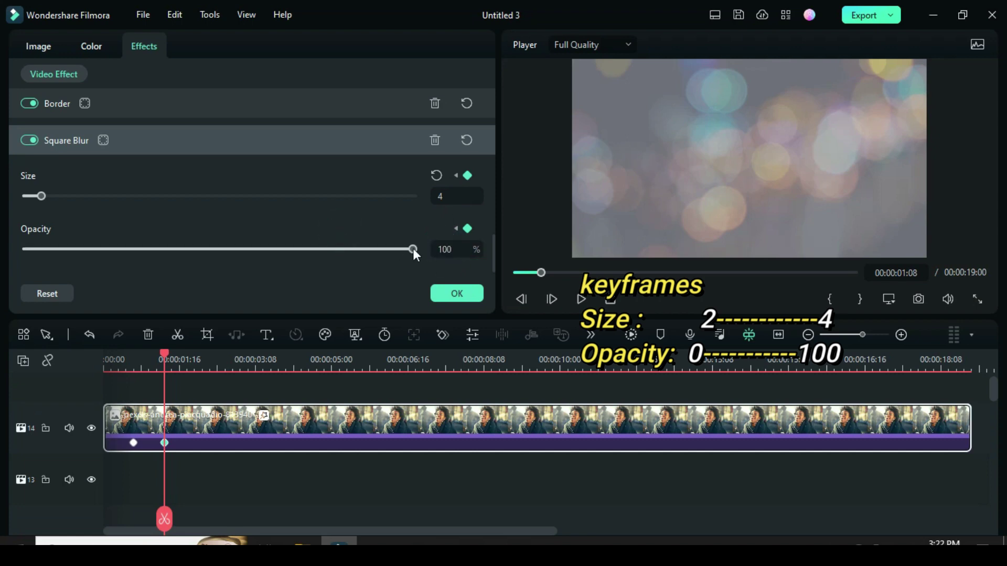
pyautogui.click(457, 294)
# Render the timeline preview and play the picture's exit animation from the start
pyautogui.click(630, 333)
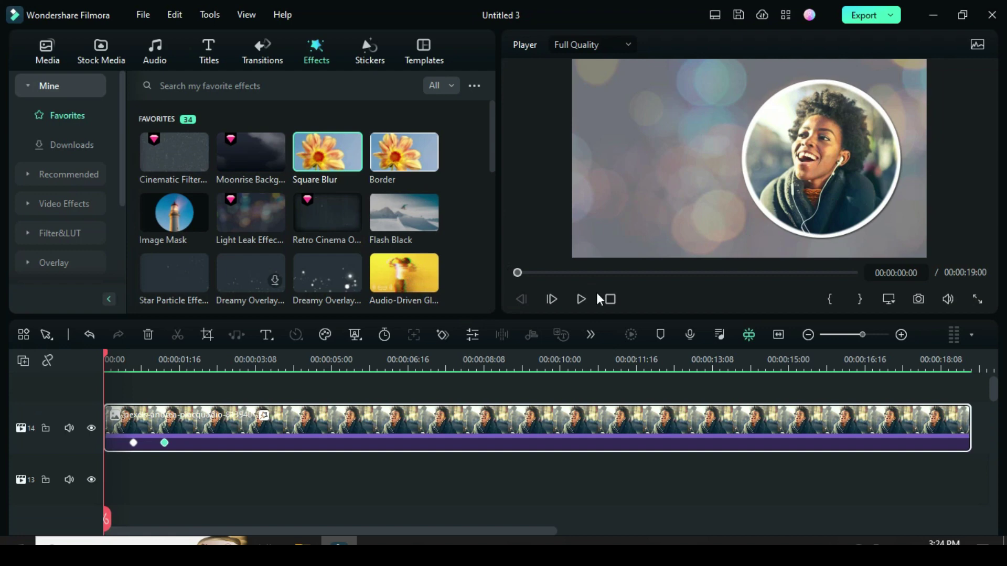
pyautogui.click(581, 299)
pyautogui.click(516, 273)
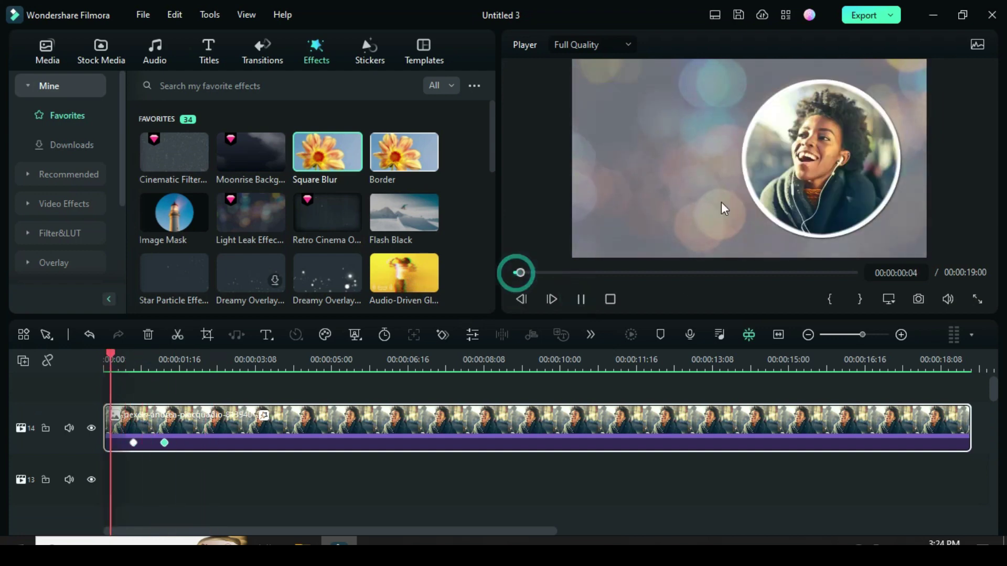
pyautogui.click(109, 390)
# Place the photo of the man in the mint beanie on track 13, extend it to 19 seconds, and paste the copied effects
pyautogui.click(47, 49)
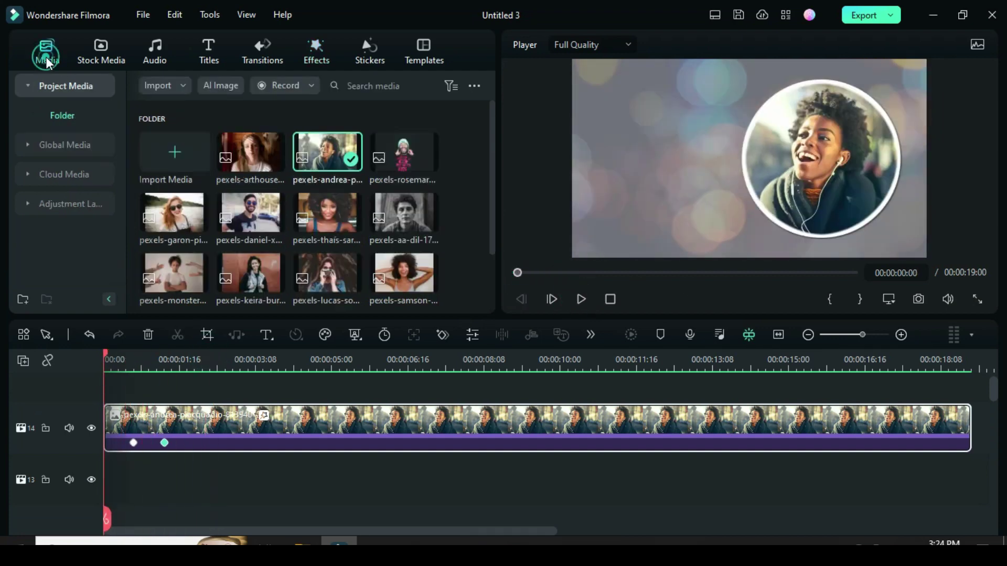
pyautogui.moveTo(390, 164); pyautogui.dragTo(126, 483)
pyautogui.moveTo(328, 481); pyautogui.dragTo(969, 483)
pyautogui.rightClick(260, 473)
pyautogui.click(297, 455)
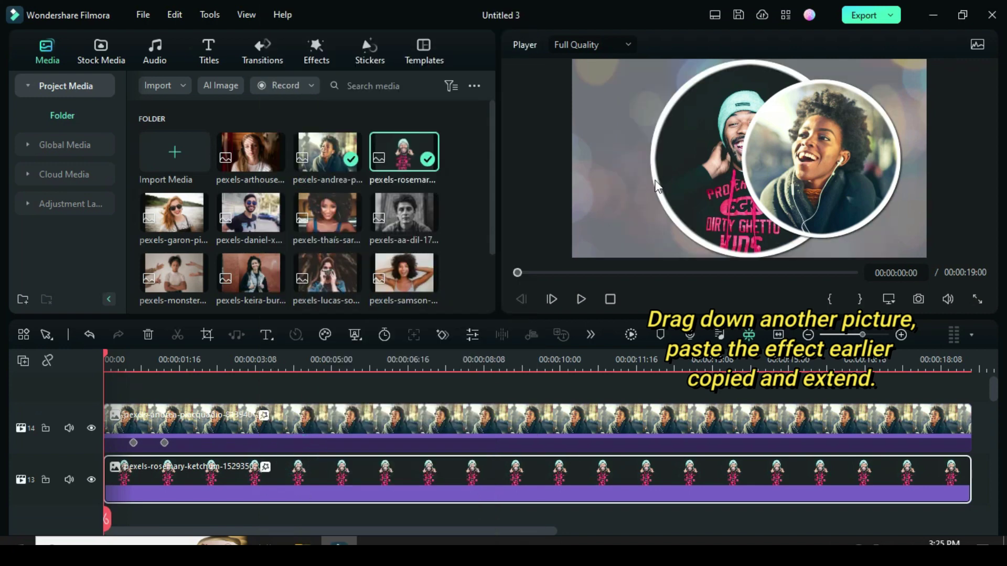
# Keyframe the track 13 picture at the timeline start with scale 40% and position X -476
pyautogui.scroll(-1, 155, 477)
pyautogui.doubleClick(222, 453)
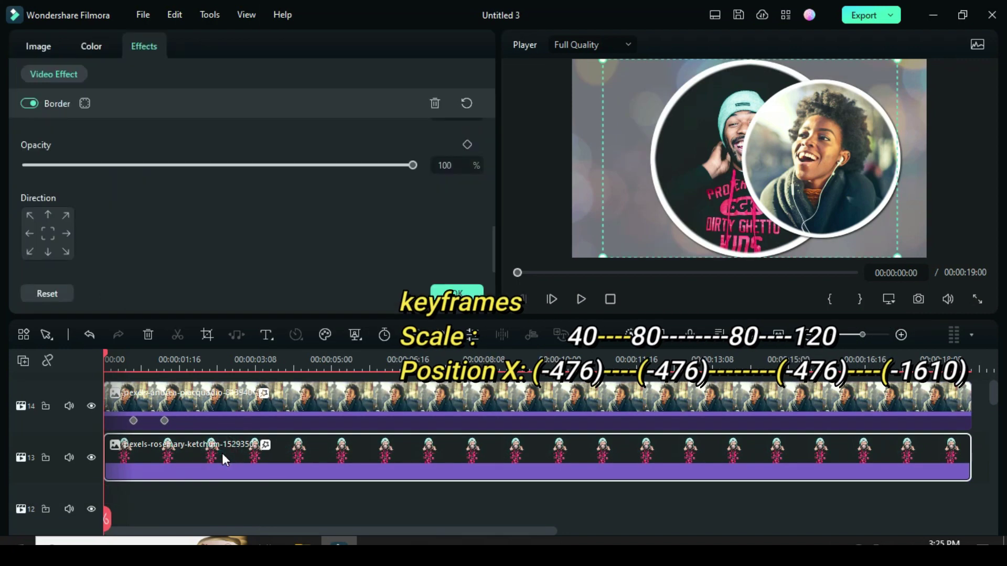
pyautogui.click(39, 46)
pyautogui.click(466, 159)
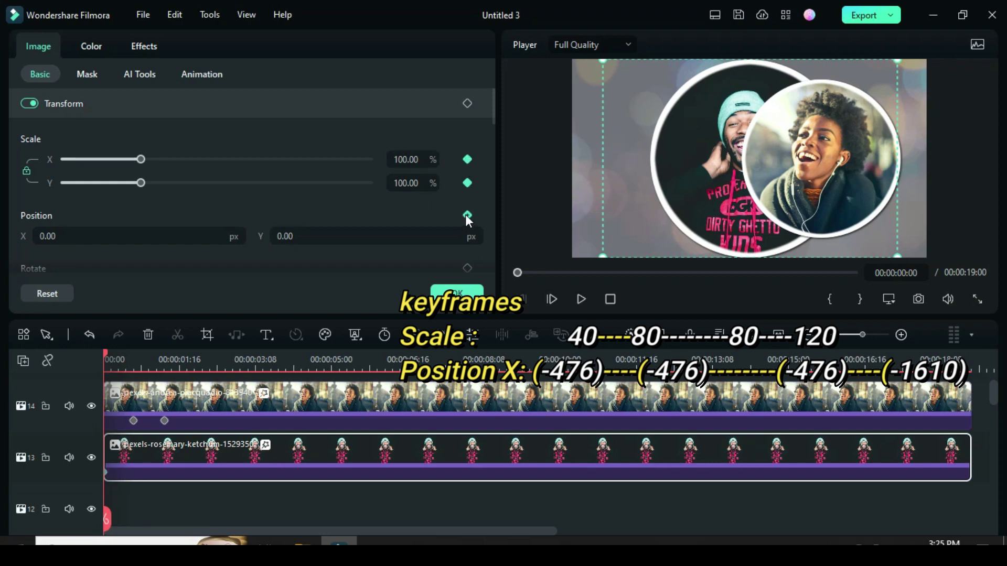
pyautogui.click(408, 159)
pyautogui.write('40')
pyautogui.press('Return')
pyautogui.click(63, 233)
pyautogui.write('-476')
pyautogui.press('Return')
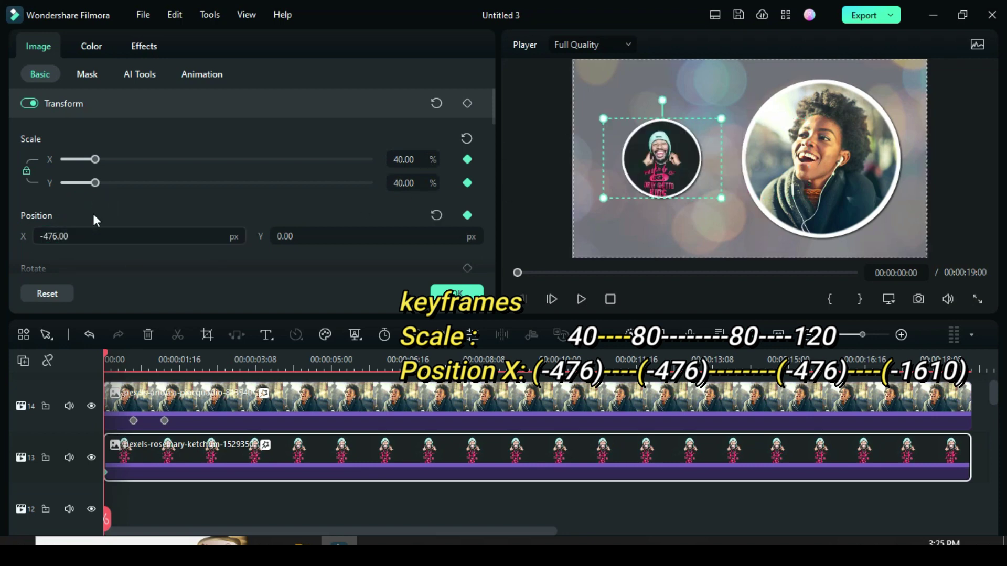
# Keyframe the track 13 picture at scale 80% and X -476 at 00:00:00:16, and hold those values with a keyframe at 00:00:02:00
pyautogui.moveTo(109, 355); pyautogui.dragTo(134, 356)
pyautogui.click(147, 467)
pyautogui.click(467, 158)
pyautogui.click(467, 215)
pyautogui.click(419, 158)
pyautogui.write('80')
pyautogui.press('Return')
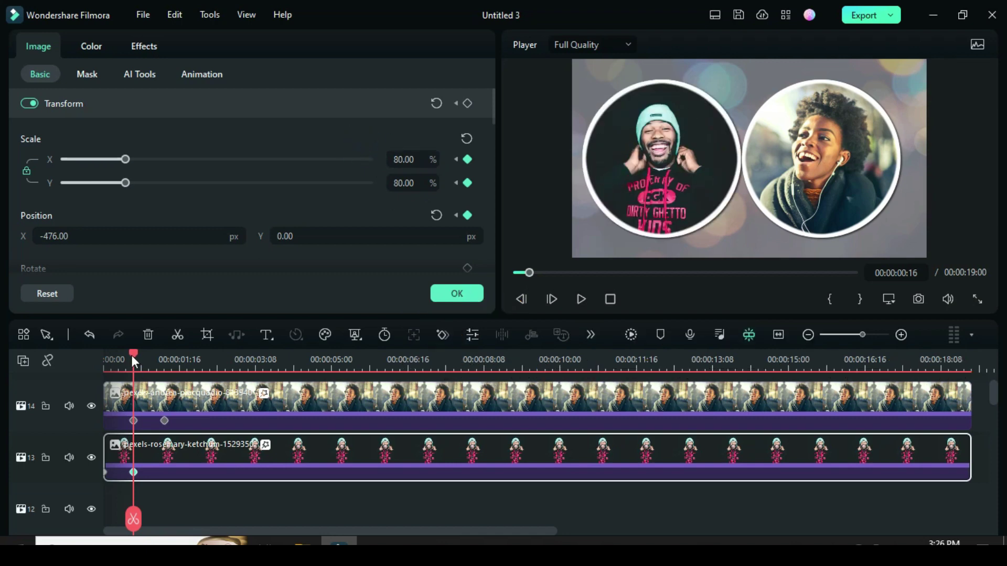
pyautogui.moveTo(134, 353); pyautogui.dragTo(194, 353)
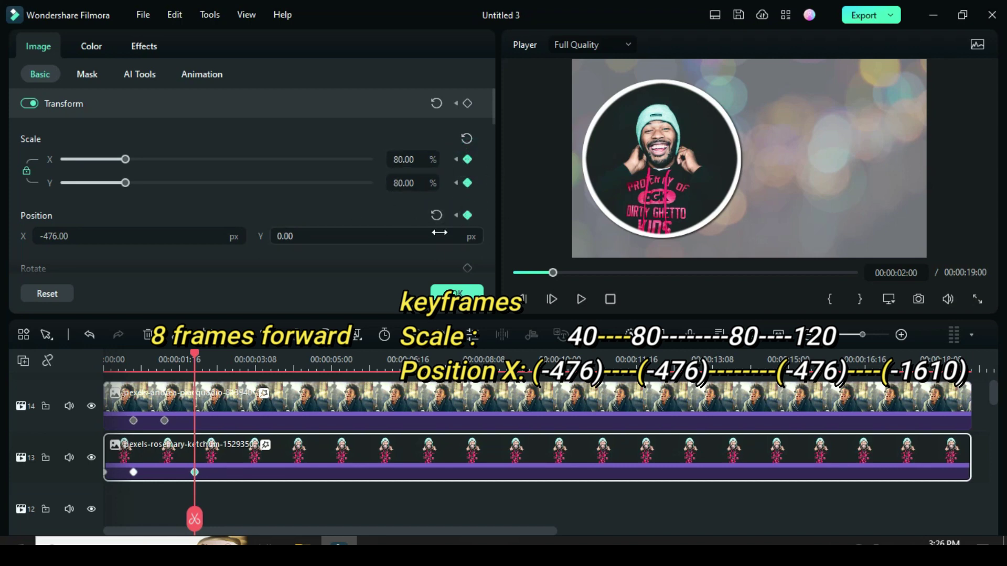
# Keyframe the track 13 picture at 00:00:02:16 with scale 120% and position X -1610
pyautogui.moveTo(190, 354); pyautogui.dragTo(225, 349)
pyautogui.click(468, 160)
pyautogui.click(467, 215)
pyautogui.doubleClick(406, 158)
pyautogui.write('12')
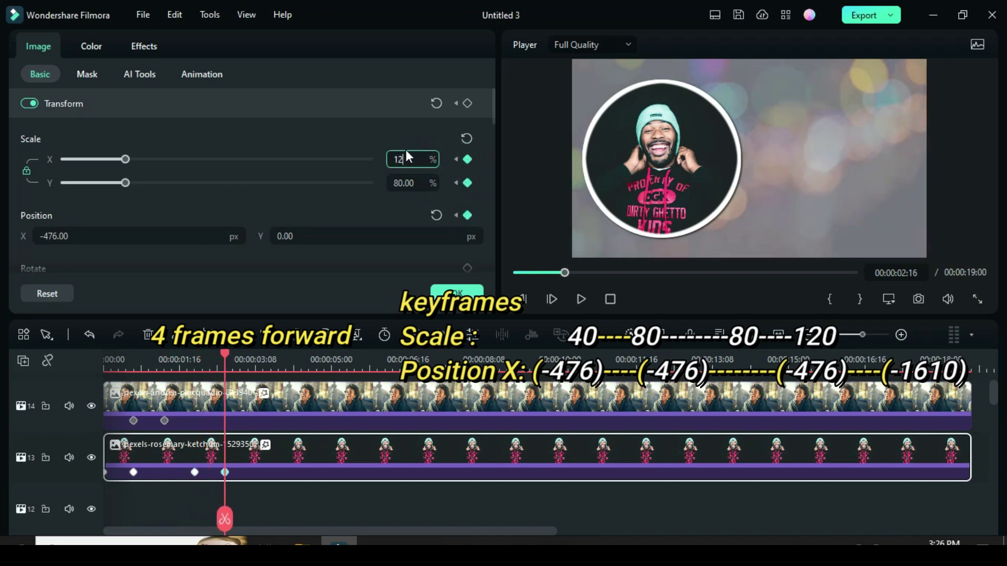
pyautogui.write('0')
pyautogui.press('Return')
pyautogui.doubleClick(53, 236)
pyautogui.press('BackSpace')
pyautogui.write('-1')
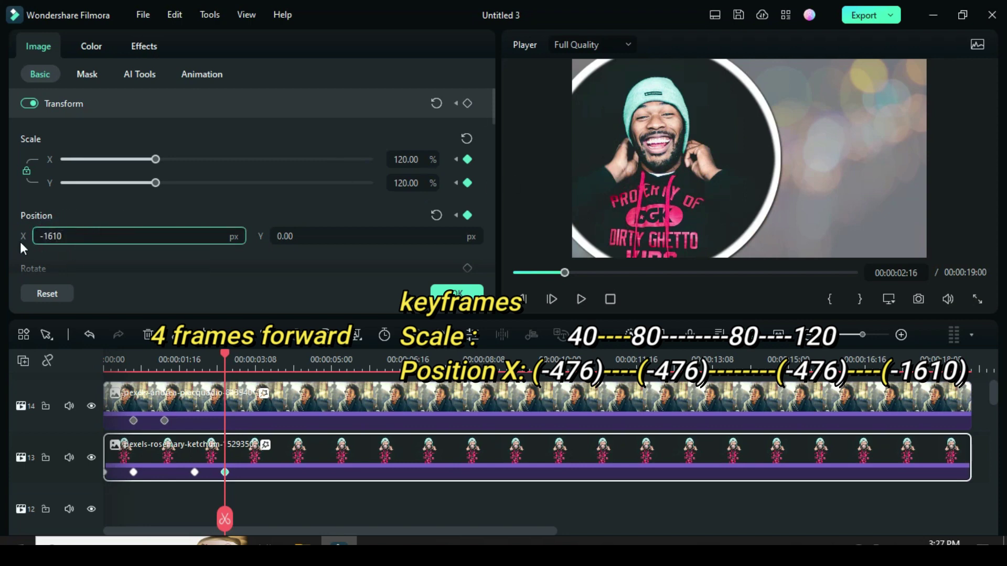
pyautogui.write('610')
pyautogui.press('Return')
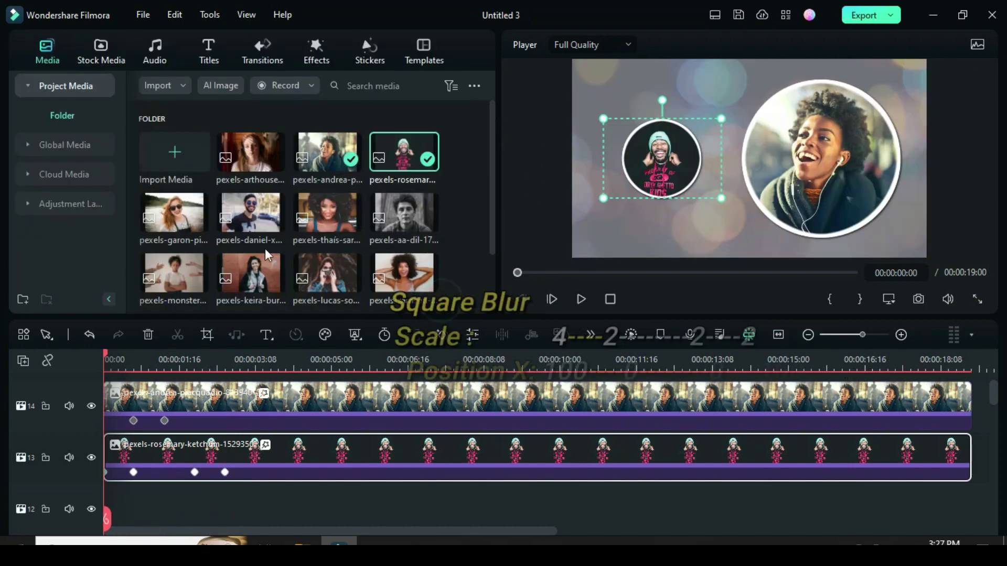
# Apply Square Blur to the track 13 picture and keyframe it at the timeline start with size 4 and opacity 100%
pyautogui.click(316, 52)
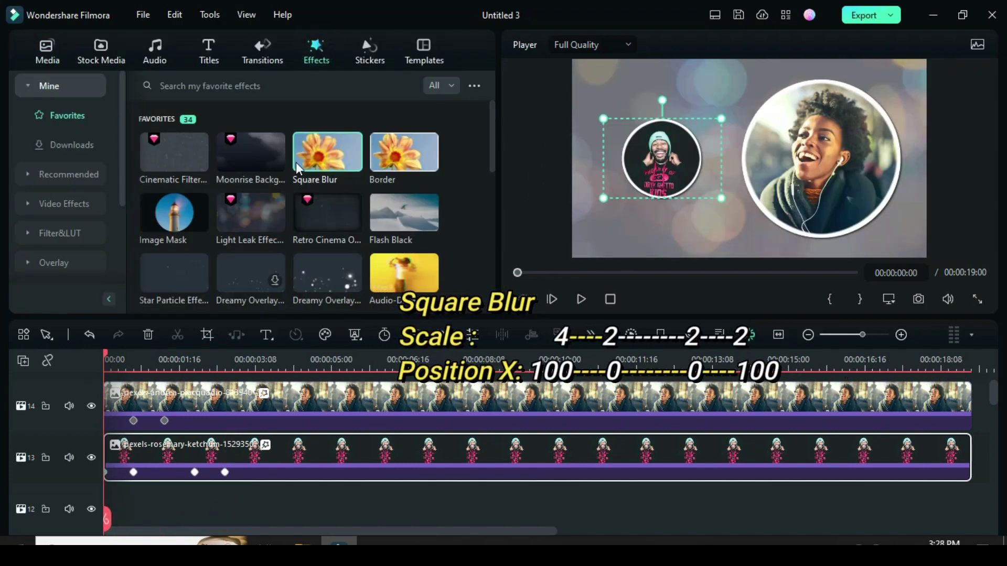
pyautogui.moveTo(310, 151); pyautogui.dragTo(211, 457)
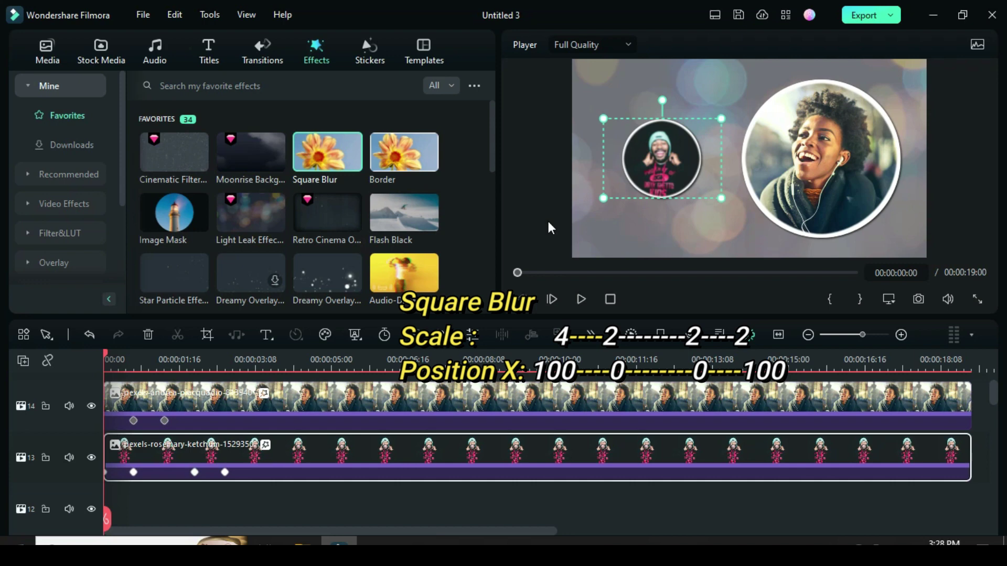
pyautogui.doubleClick(162, 476)
pyautogui.scroll(-3, 491, 215)
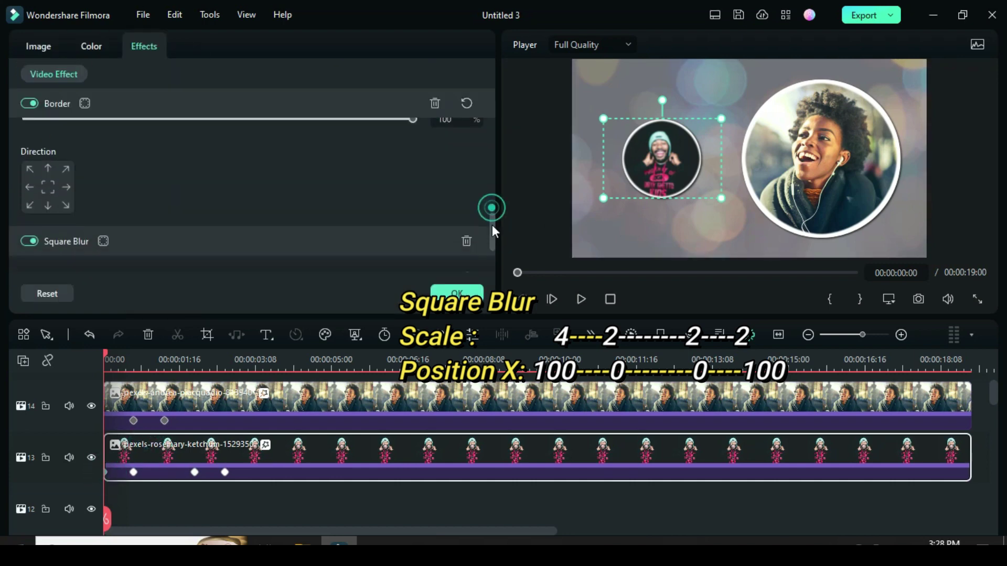
pyautogui.click(467, 176)
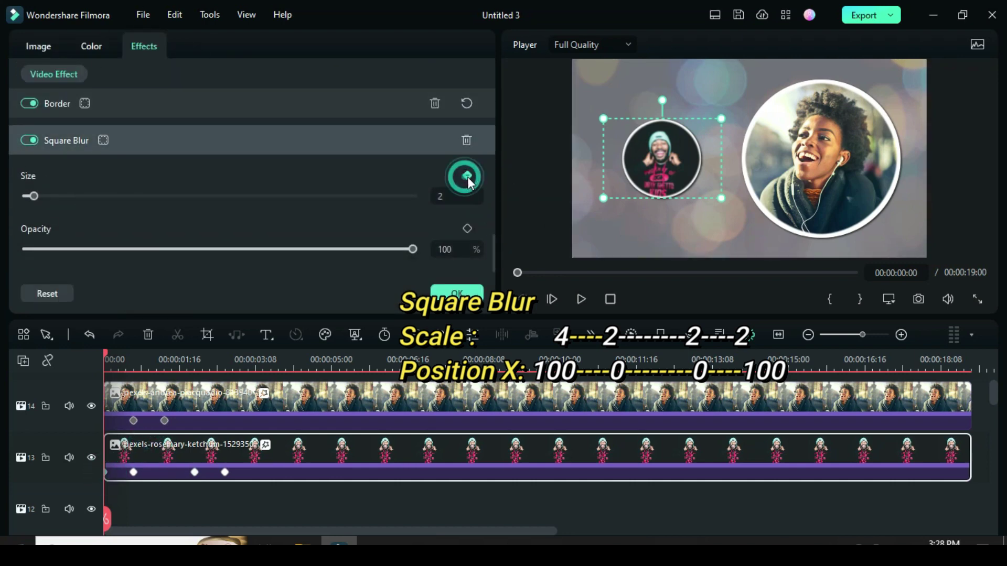
pyautogui.click(440, 195)
pyautogui.moveTo(452, 195); pyautogui.dragTo(428, 194)
pyautogui.write('4')
pyautogui.press('Return')
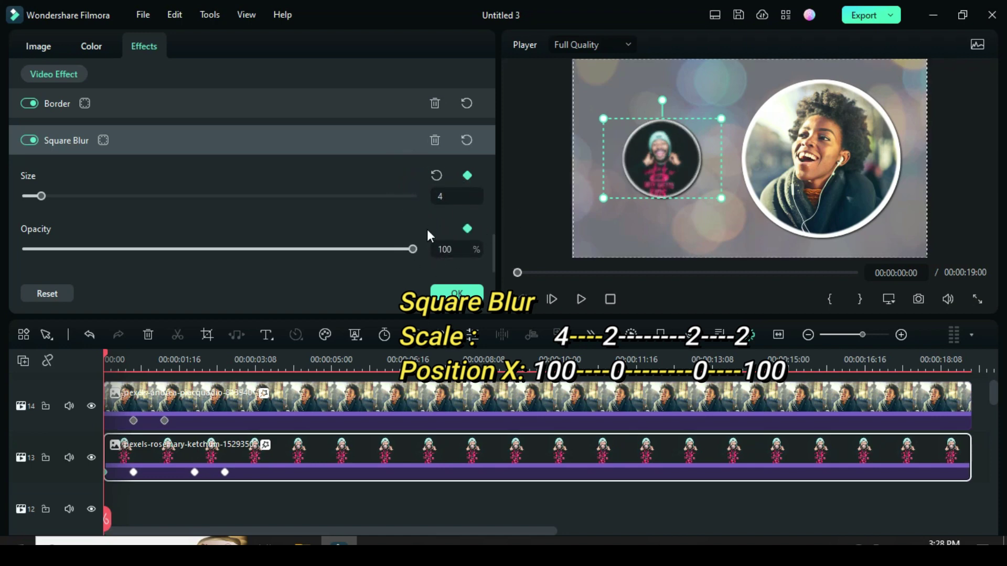
# Set the track 13 picture's Square Blur to size 2 and opacity 0% at the 00:00:00:16 keyframe
pyautogui.click(133, 474)
pyautogui.click(441, 196)
pyautogui.moveTo(459, 195); pyautogui.dragTo(427, 194)
pyautogui.write('2')
pyautogui.click(381, 177)
pyautogui.doubleClick(444, 249)
pyautogui.write('0')
pyautogui.press('Return')
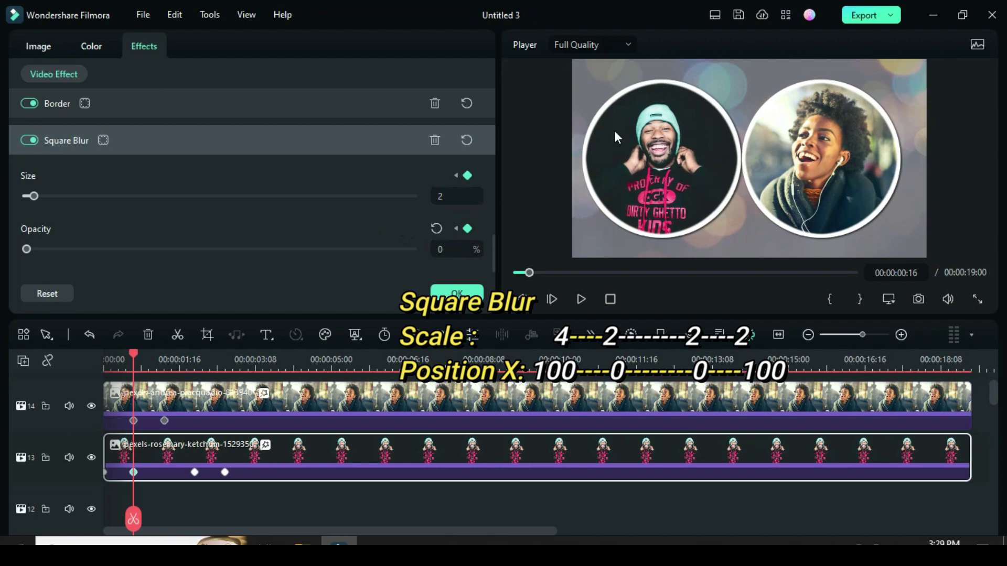
# Keyframe the Square Blur at size 2 with opacity 0% at 00:00:02:00 and 100% at 00:00:02:16, and apply the changes
pyautogui.click(195, 473)
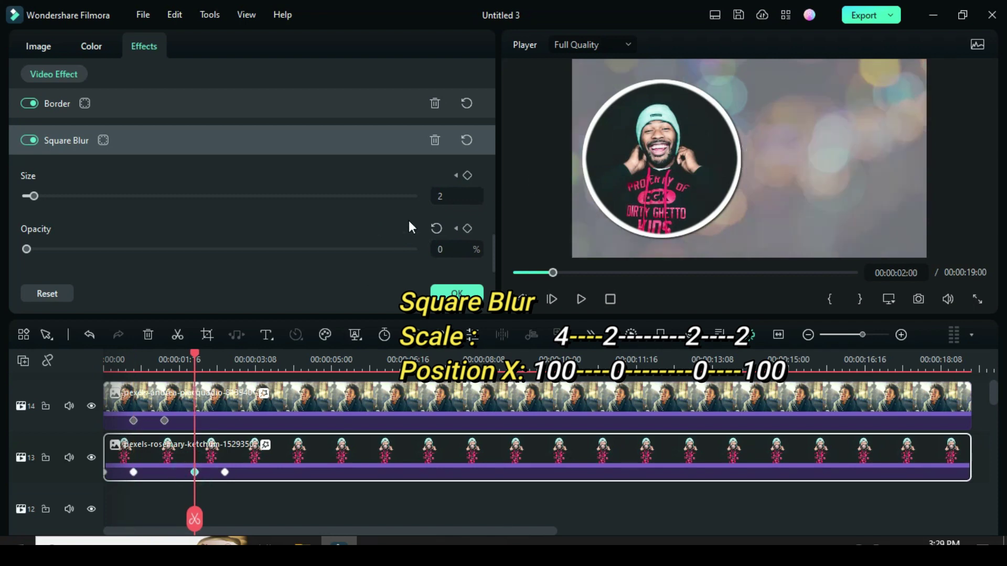
pyautogui.click(442, 196)
pyautogui.click(466, 229)
pyautogui.click(466, 228)
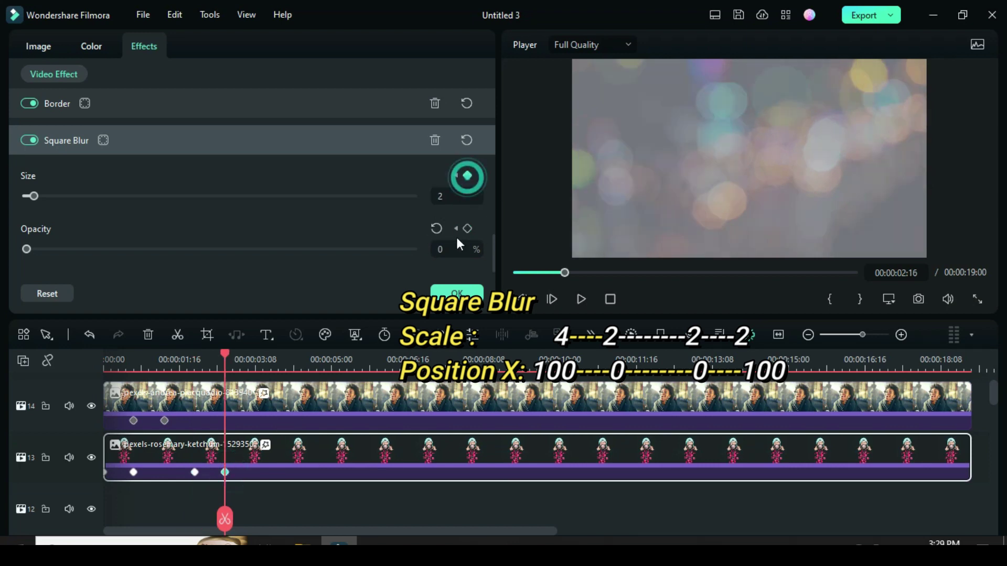
pyautogui.write('100')
pyautogui.press('Return')
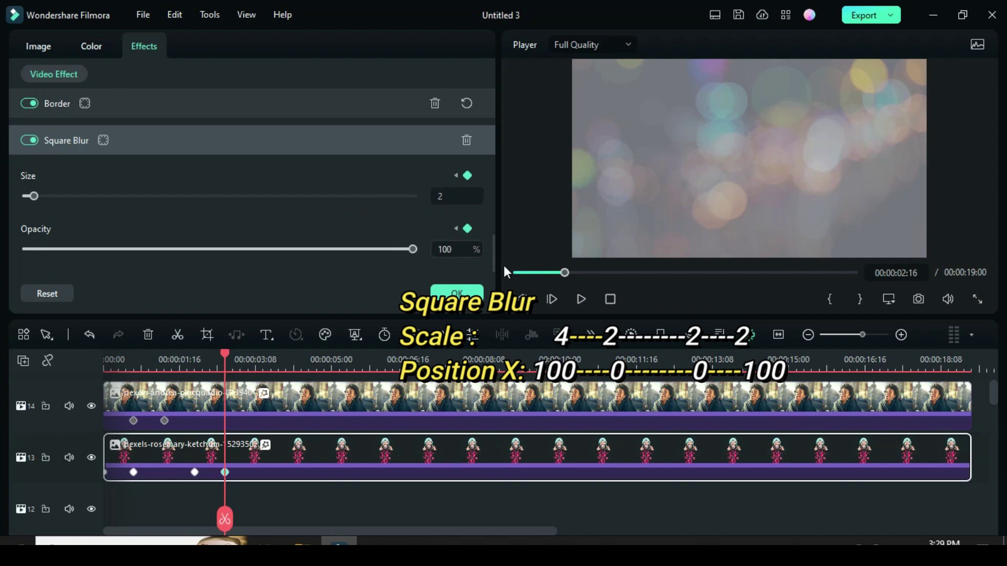
pyautogui.click(457, 292)
# Render the timeline preview and play the animation of both pictures from the start
pyautogui.click(513, 272)
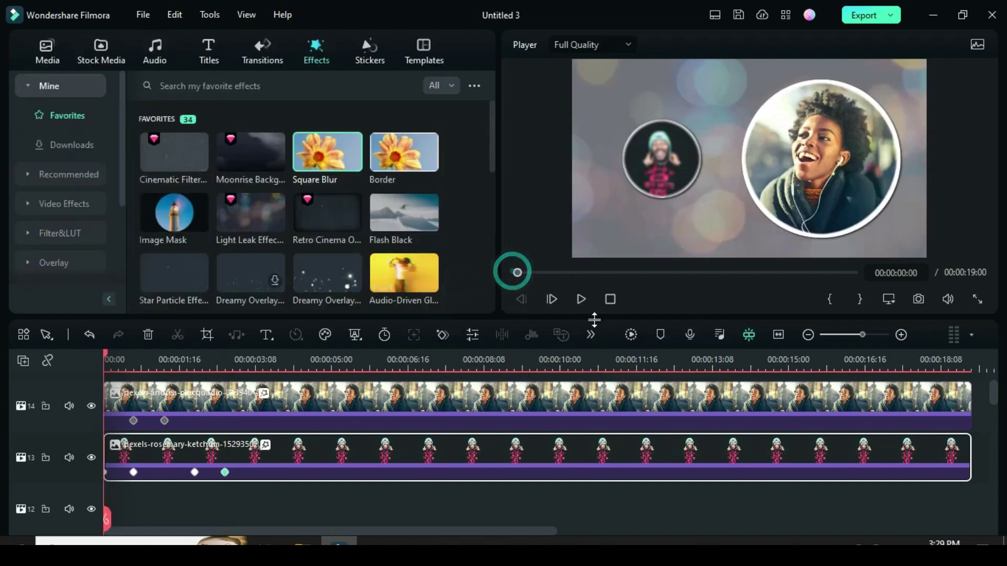
pyautogui.click(631, 334)
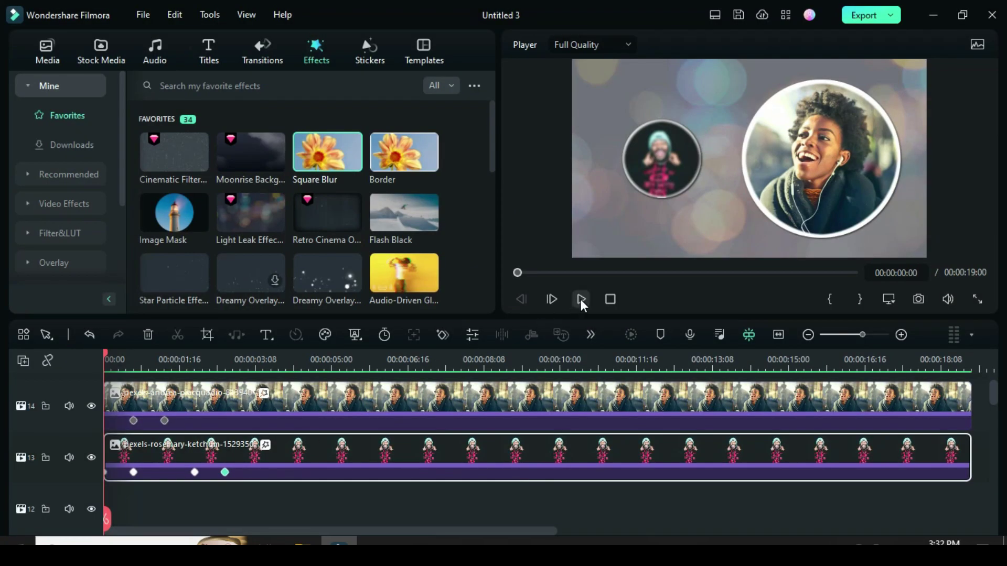
pyautogui.click(580, 299)
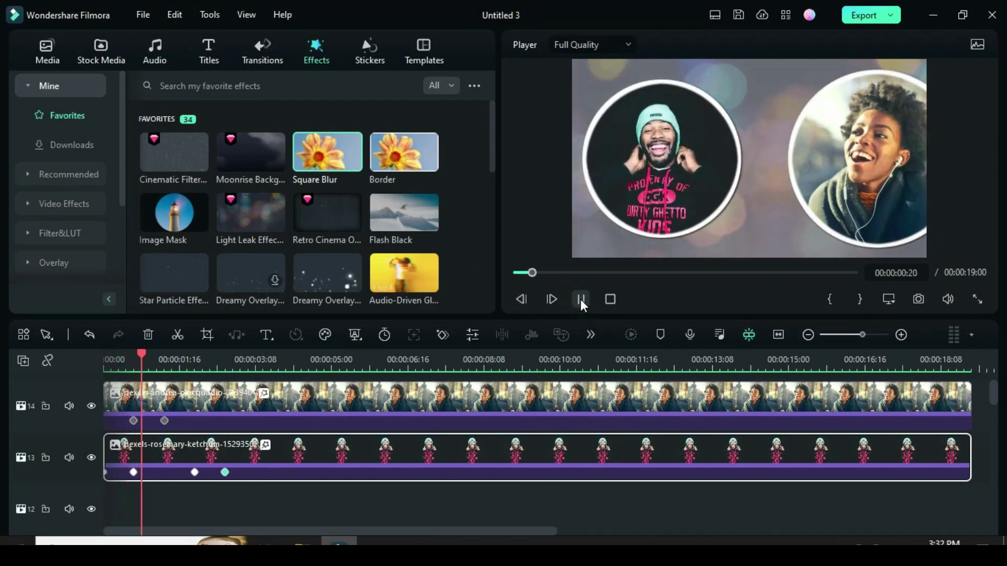
pyautogui.click(520, 273)
pyautogui.click(514, 271)
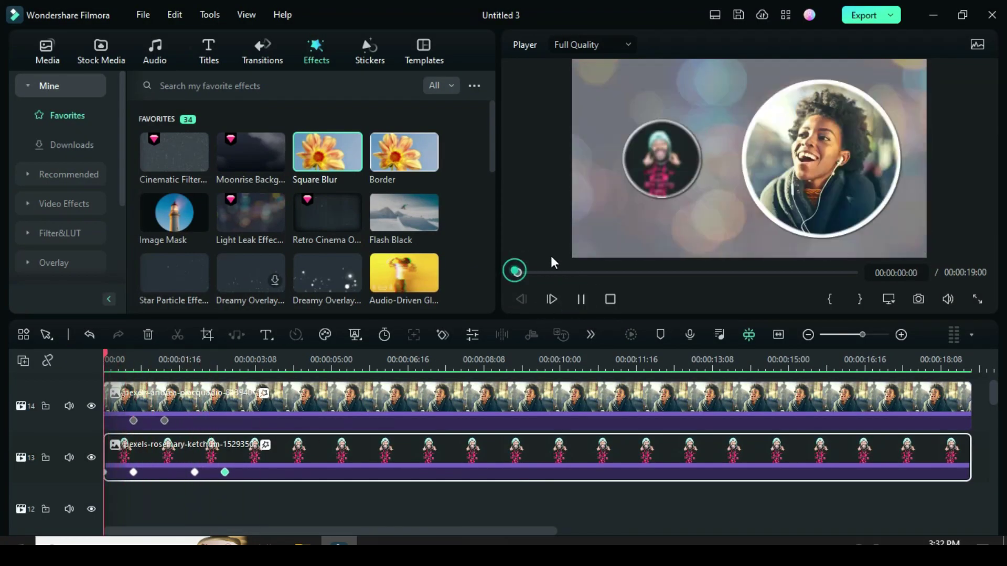
pyautogui.click(578, 300)
pyautogui.moveTo(559, 271); pyautogui.dragTo(507, 274)
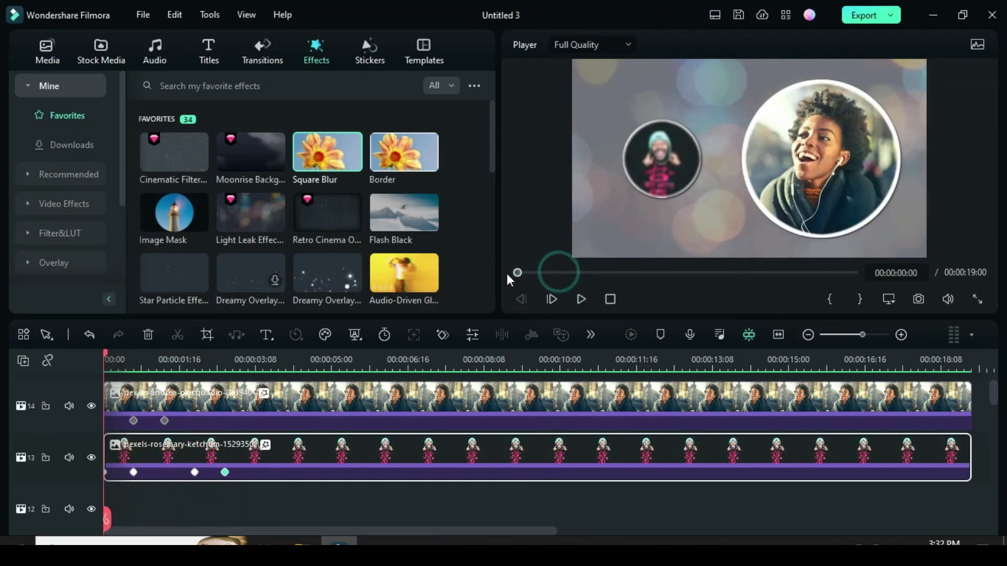
# Copy the track 13 picture's effects and place the photo of the woman in sunglasses on track 12, aligned with track 14's last keyframe
pyautogui.rightClick(277, 465)
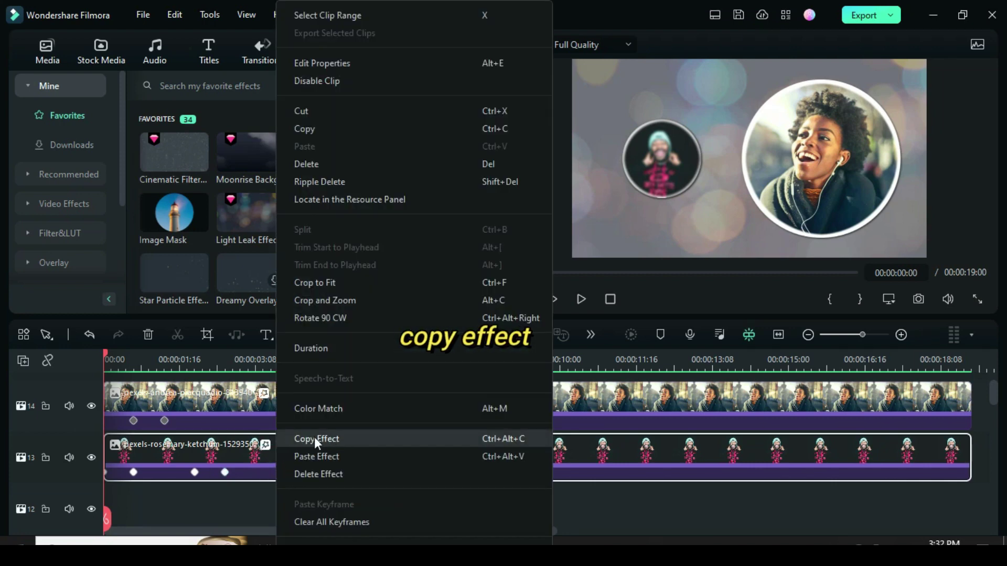
pyautogui.click(316, 438)
pyautogui.click(46, 50)
pyautogui.moveTo(181, 205); pyautogui.dragTo(199, 495)
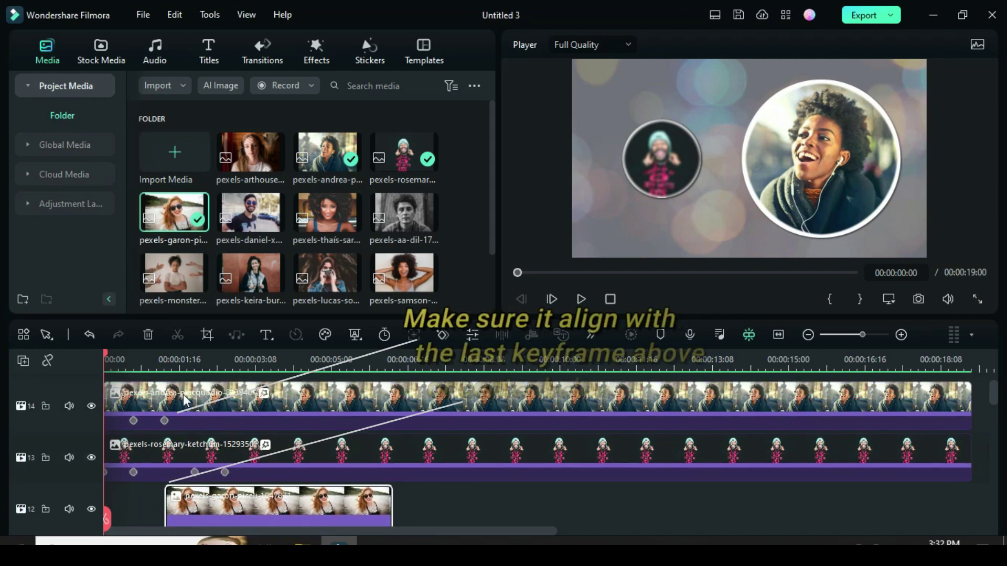
pyautogui.click(171, 420)
pyautogui.click(164, 421)
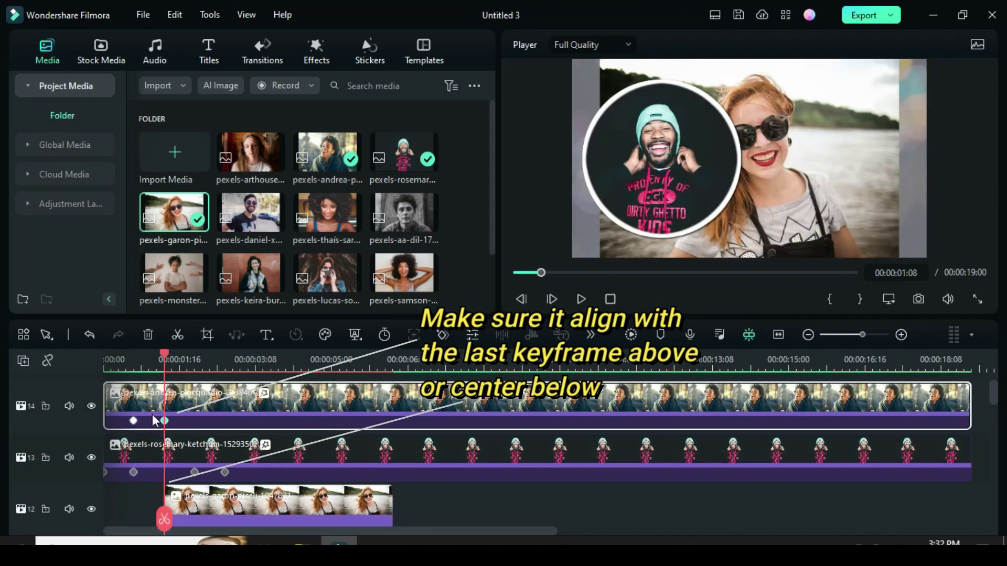
# Paste the copied effects onto the track 12 photo and stretch it in both directions to span the full 19-second timeline
pyautogui.click(215, 503)
pyautogui.scroll(-1, 259, 500)
pyautogui.moveTo(390, 480); pyautogui.dragTo(970, 481)
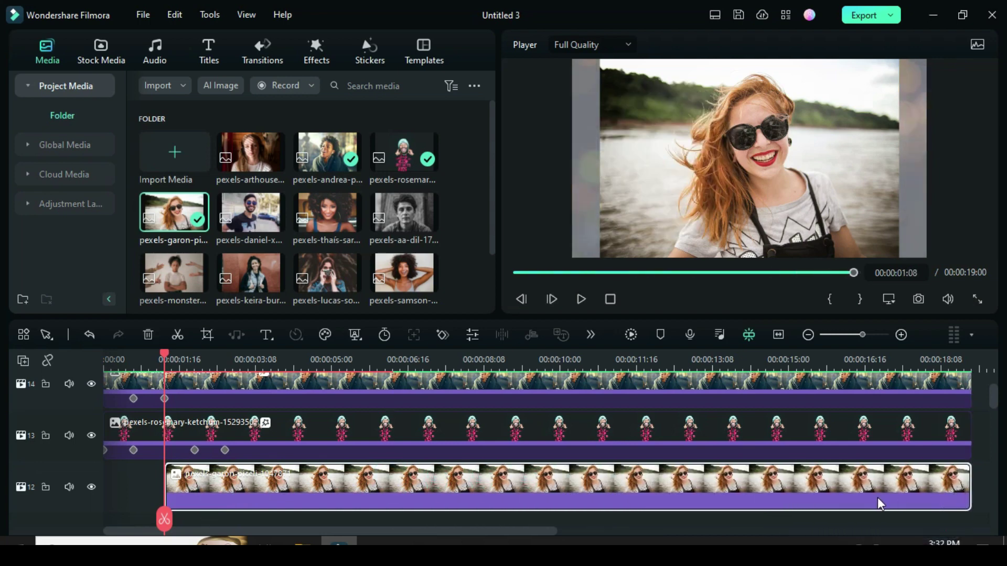
pyautogui.rightClick(202, 480)
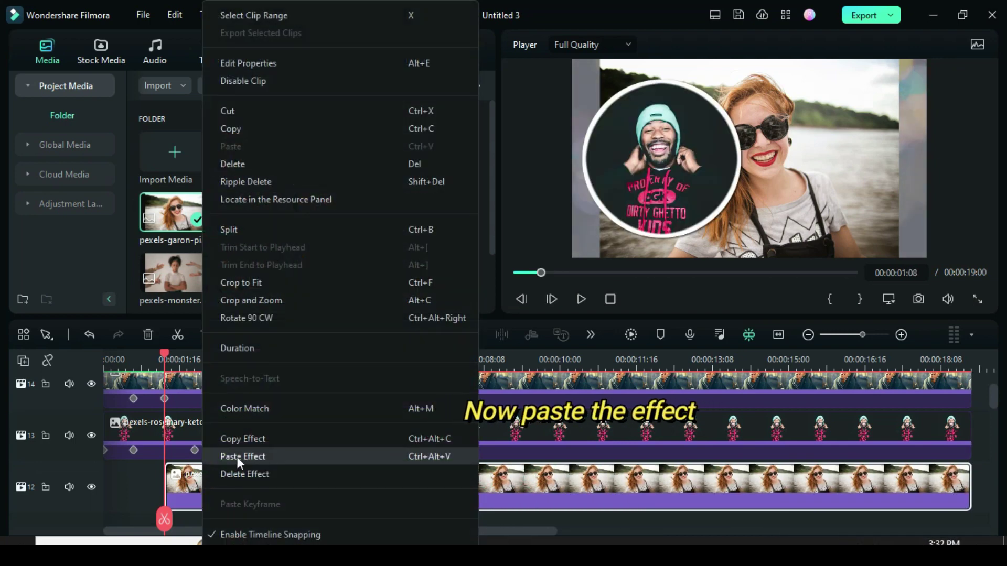
pyautogui.click(237, 457)
pyautogui.moveTo(164, 485); pyautogui.dragTo(105, 485)
pyautogui.scroll(-1, 198, 481)
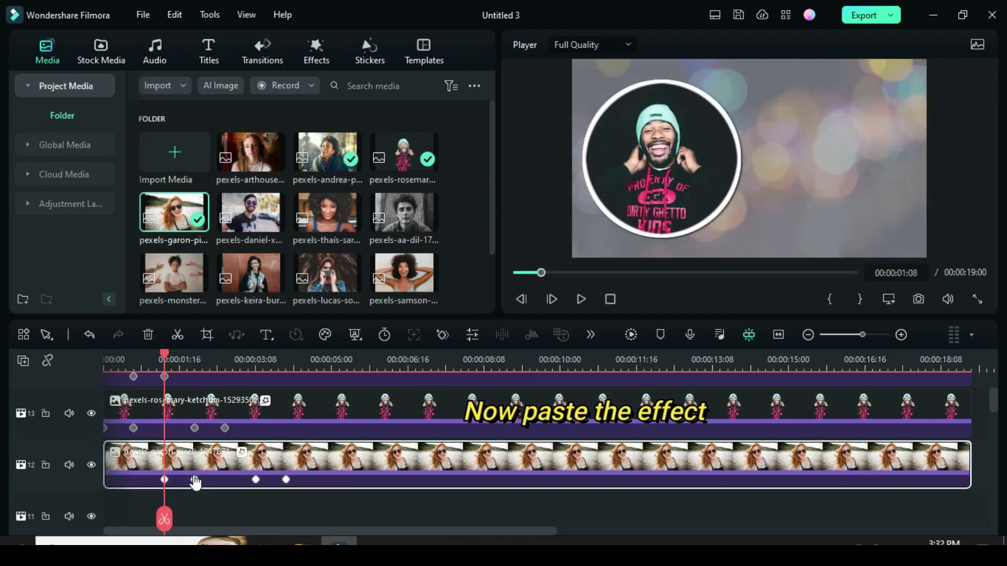
# Set the track 12 picture's position X to 390 at its first two keyframes
pyautogui.click(164, 480)
pyautogui.click(30, 46)
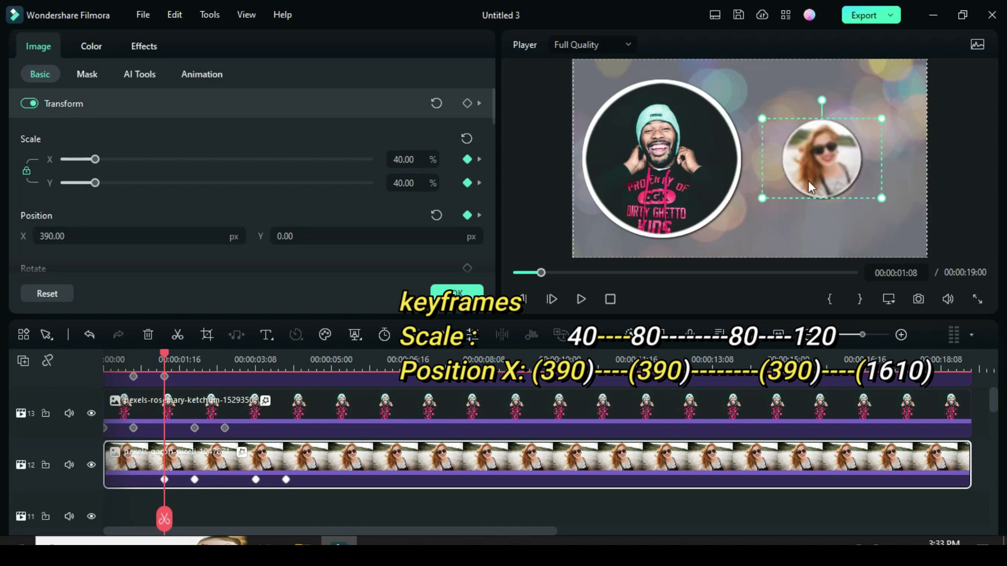
pyautogui.click(73, 231)
pyautogui.write('390')
pyautogui.press('Return')
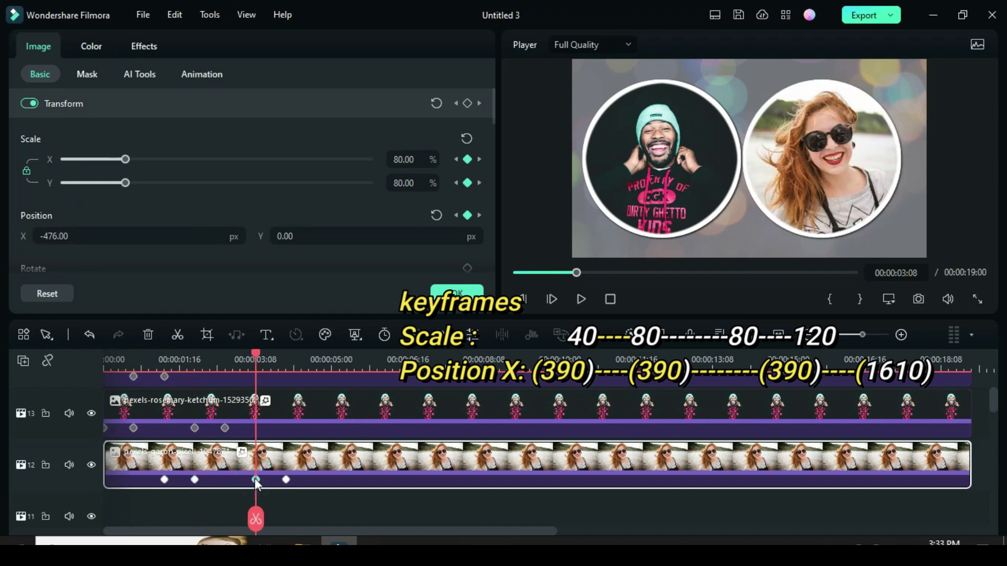
# Set the track 12 picture's position X to 390 at the 00:00:03:08 keyframe and 1610 at the 00:00:04:00 keyframe
pyautogui.doubleClick(77, 235)
pyautogui.press('BackSpace')
pyautogui.write('390')
pyautogui.press('Return')
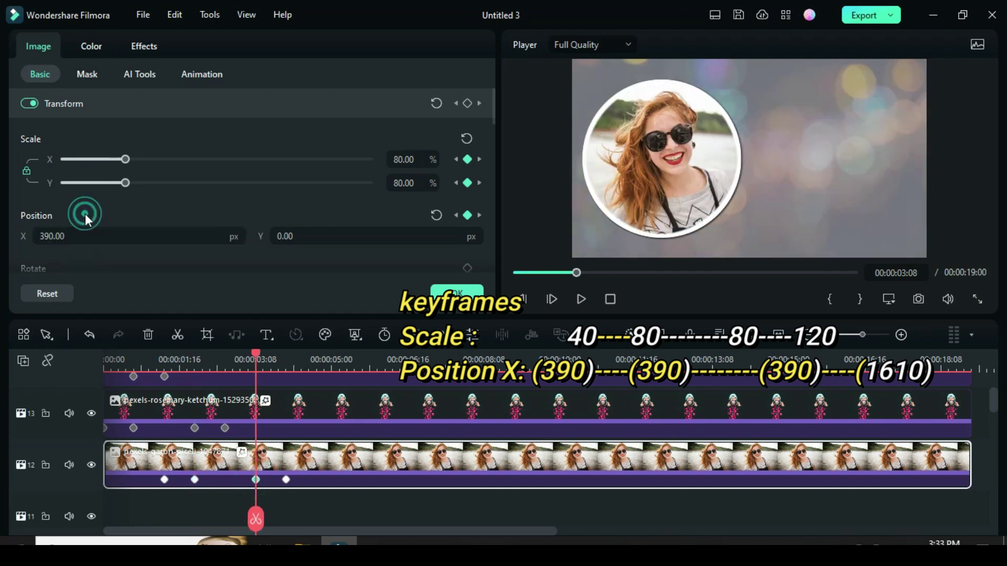
pyautogui.click(286, 479)
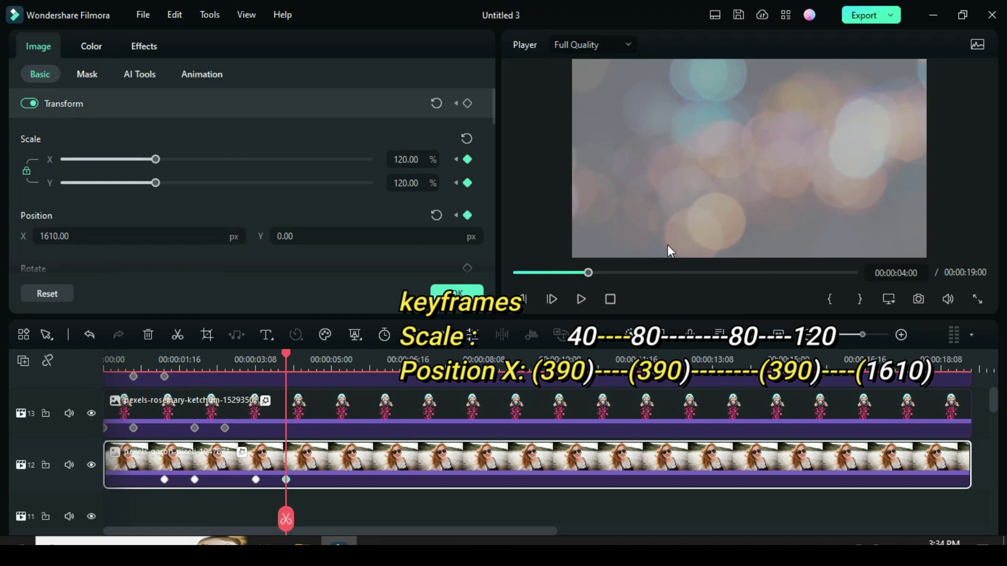
# Check the Square Blur size and opacity at each of the track 12 picture's four keyframes
pyautogui.click(164, 479)
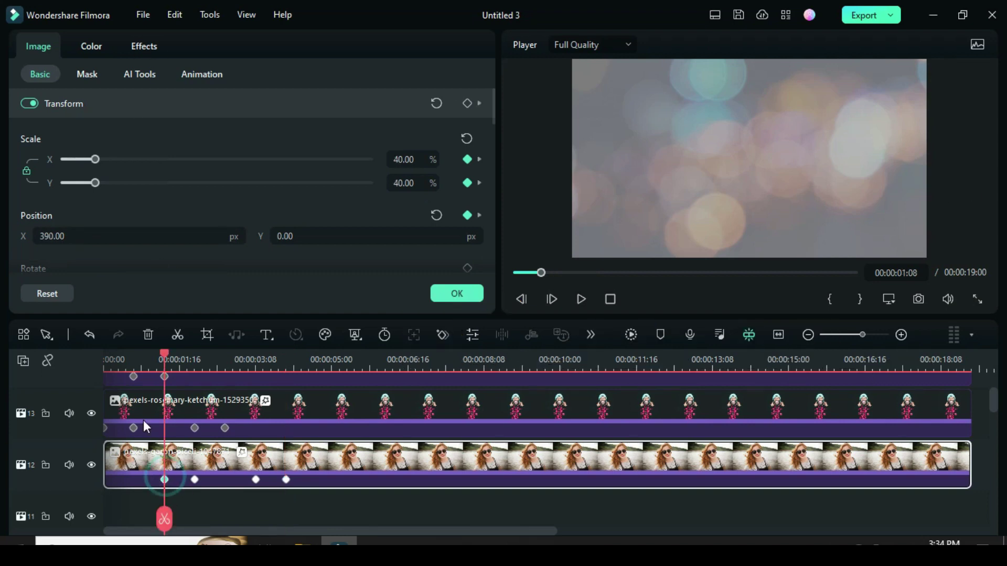
pyautogui.click(138, 51)
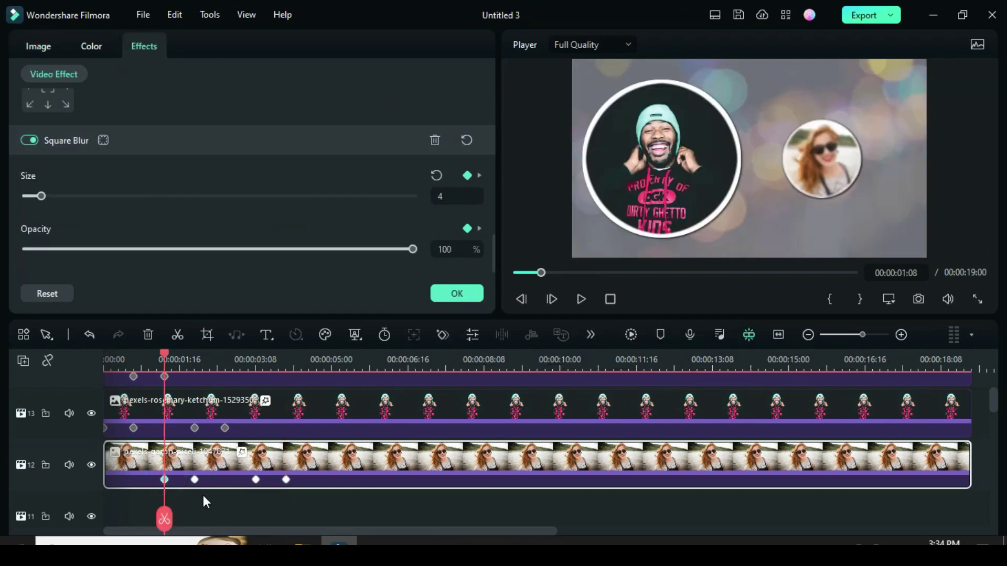
pyautogui.click(194, 480)
pyautogui.click(255, 479)
pyautogui.click(286, 479)
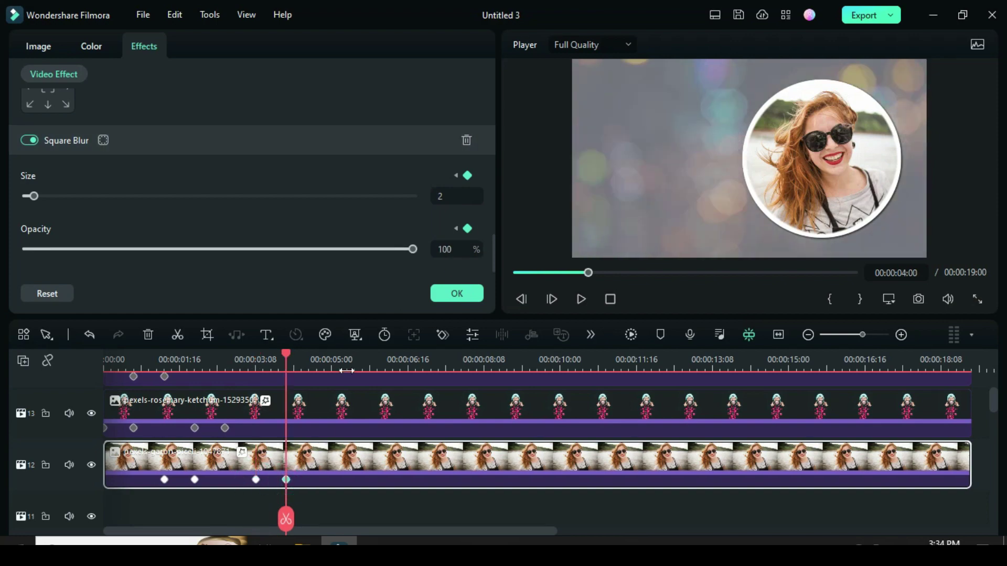
# Play the slideshow from the start to check the circular picture transitions over the first three seconds
pyautogui.click(514, 272)
pyautogui.click(630, 337)
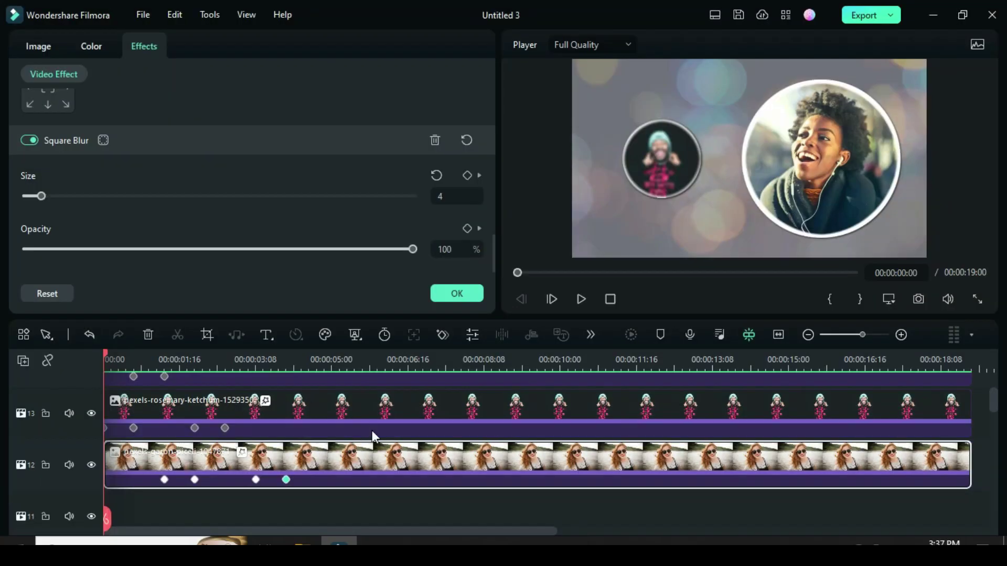
pyautogui.click(582, 298)
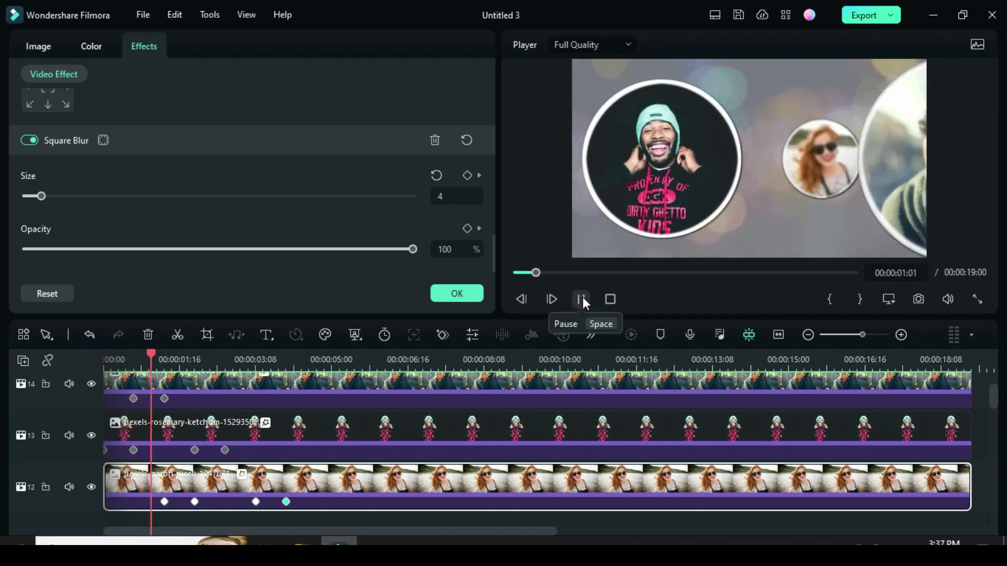
pyautogui.click(519, 272)
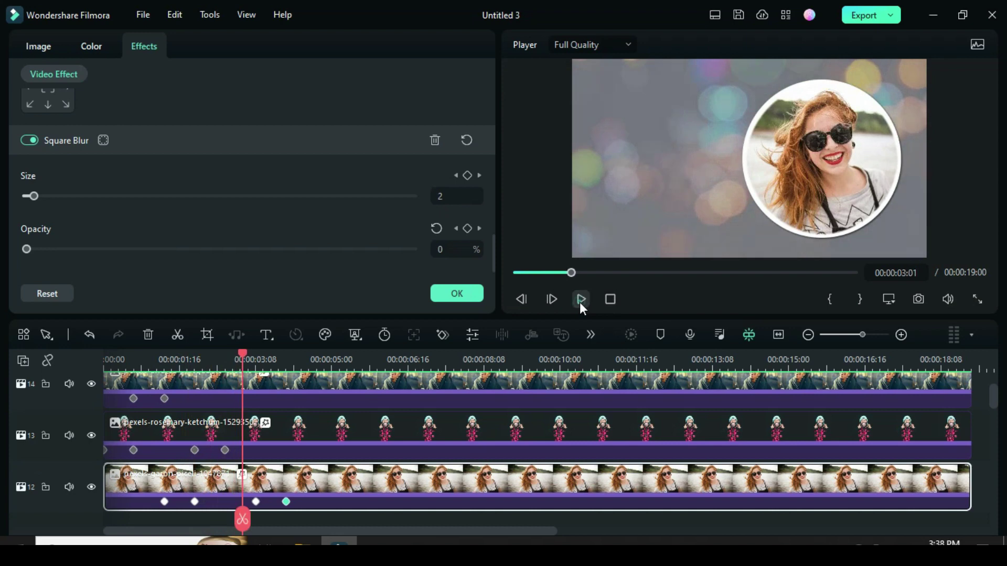
pyautogui.click(581, 299)
pyautogui.scroll(-1, 527, 398)
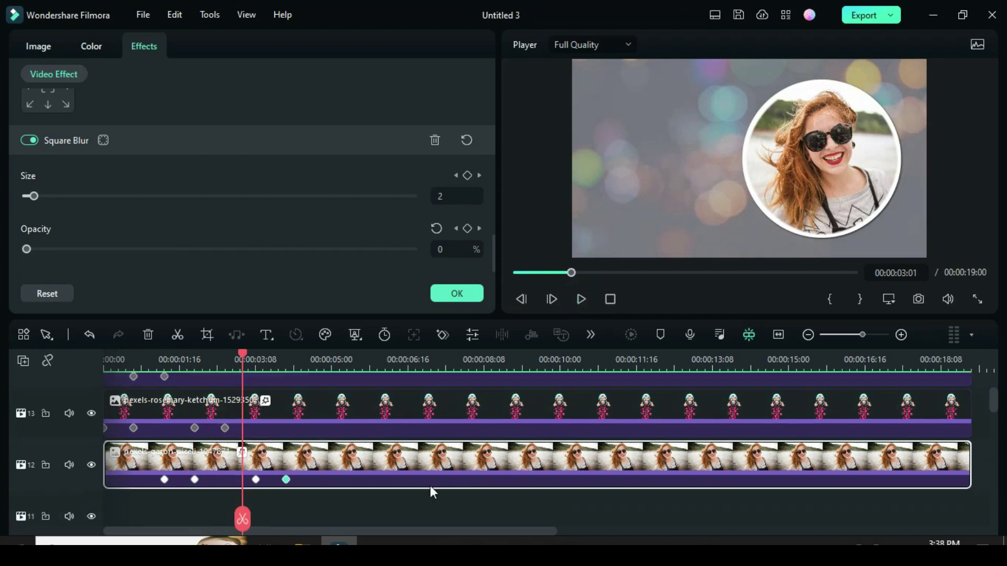
pyautogui.moveTo(244, 354); pyautogui.dragTo(196, 370)
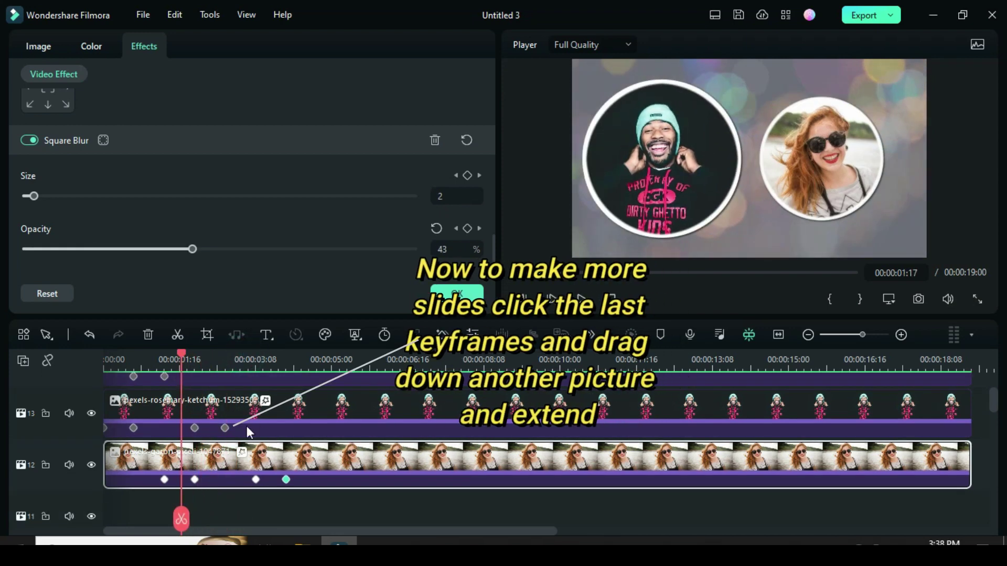
# Place the photo of the bearded man in sunglasses on track 11 at track 13's last keyframe, 00:00:02:16, and extend its end to 00:00:19:00
pyautogui.click(225, 428)
pyautogui.scroll(-1, 204, 486)
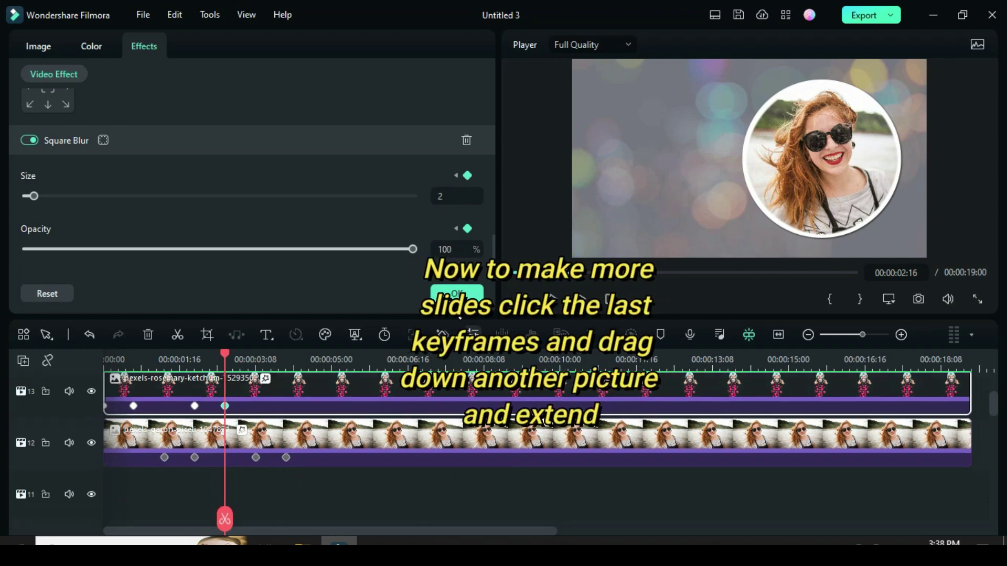
pyautogui.click(461, 289)
pyautogui.moveTo(253, 208); pyautogui.dragTo(246, 493)
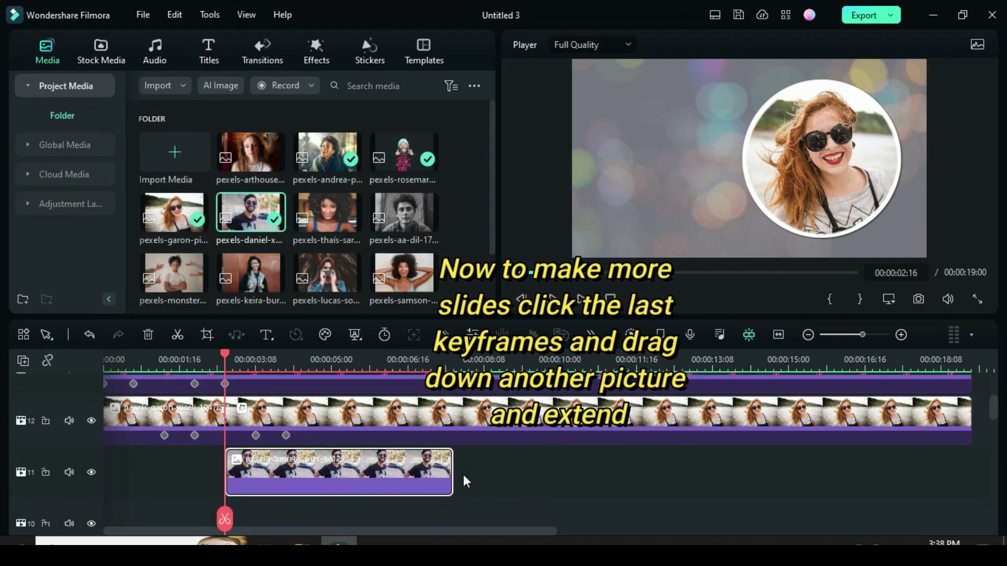
pyautogui.moveTo(456, 473); pyautogui.dragTo(970, 487)
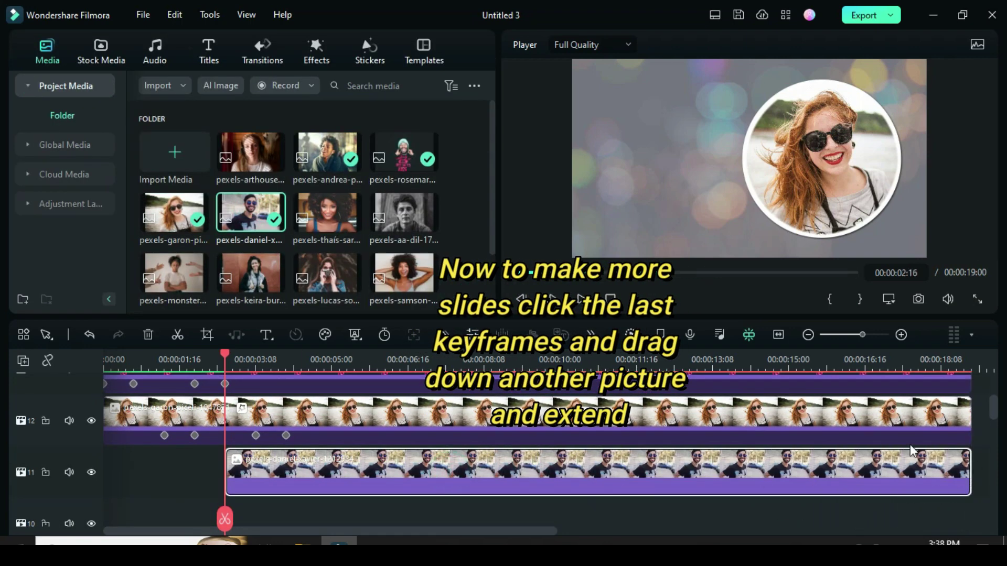
# Copy track 13's effects onto the track 11 photo and extend the photo's start back to the beginning of the timeline
pyautogui.scroll(1, 383, 445)
pyautogui.rightClick(375, 401)
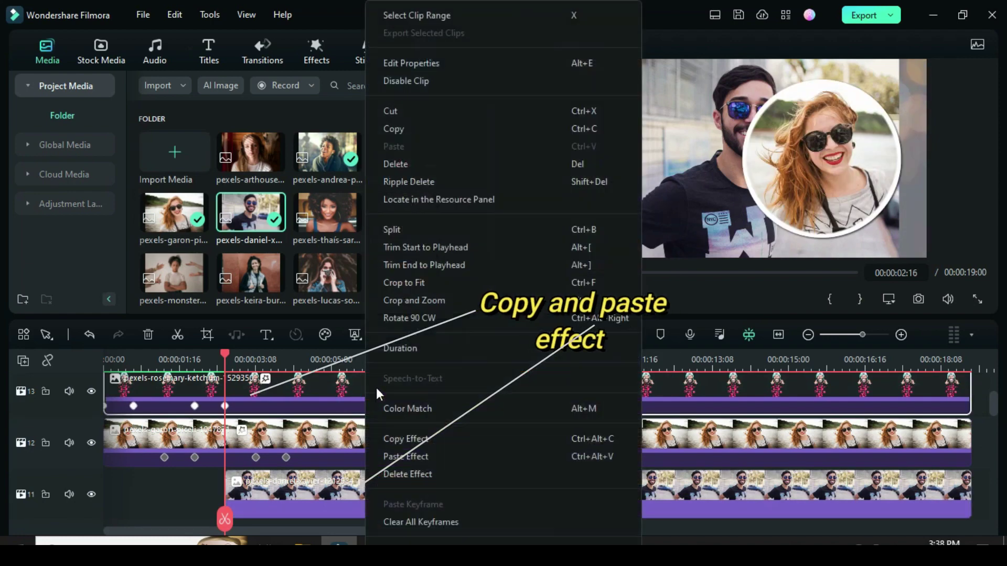
pyautogui.click(401, 438)
pyautogui.rightClick(378, 491)
pyautogui.click(411, 456)
pyautogui.scroll(-1, 362, 497)
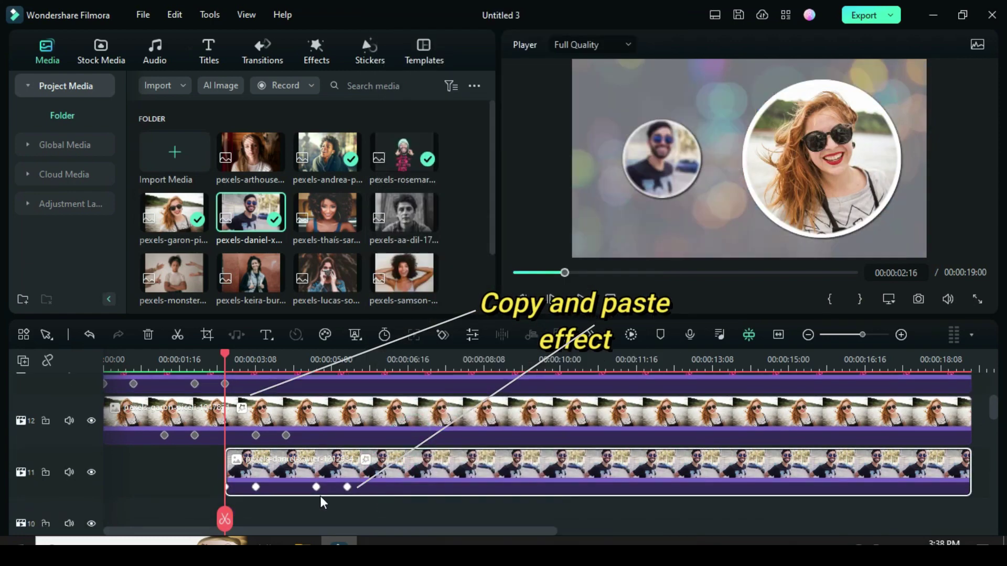
pyautogui.moveTo(231, 471); pyautogui.dragTo(100, 472)
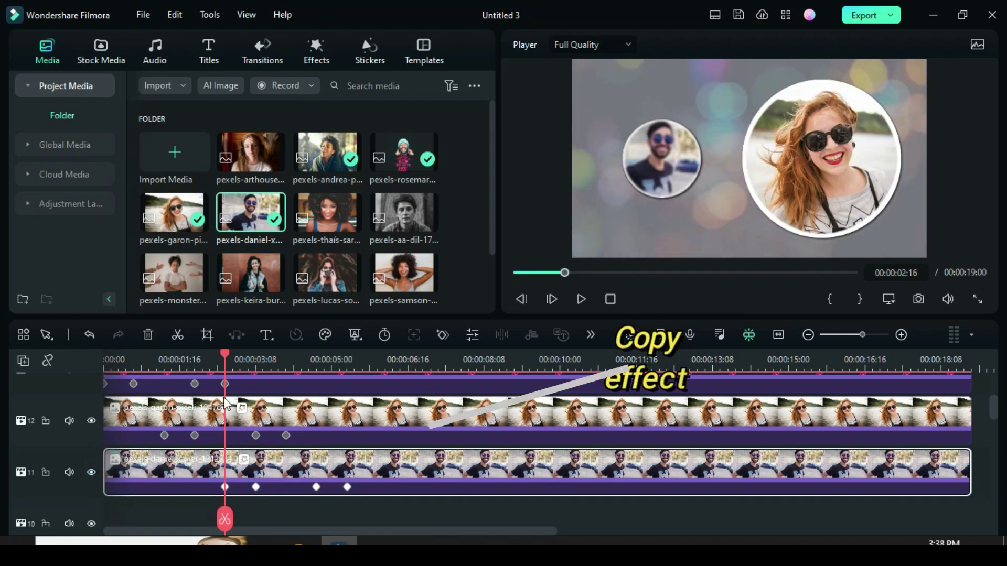
# Copy track 12's effects, place the curly-haired woman with hoop earrings on track 10 at 00:00:04:00, and extend it to 00:00:19:00
pyautogui.rightClick(404, 429)
pyautogui.click(451, 438)
pyautogui.scroll(-1, 419, 429)
pyautogui.click(286, 413)
pyautogui.scroll(-1, 351, 427)
pyautogui.moveTo(331, 203); pyautogui.dragTo(294, 477)
pyautogui.moveTo(513, 478); pyautogui.dragTo(951, 477)
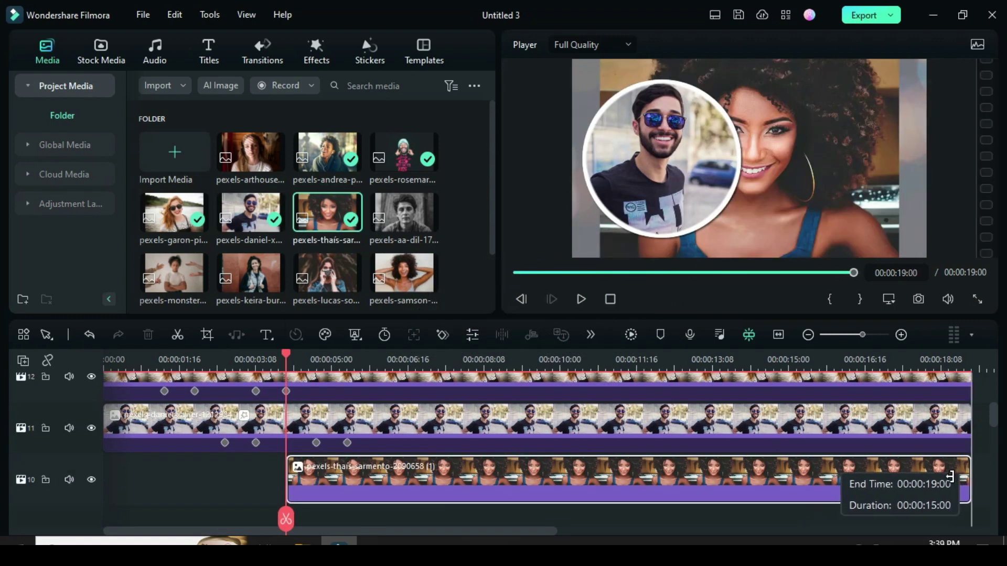
# Paste the copied effects onto the track 10 photo, with its first keyframe at 00:00:04:00 and the clip spanning the full 19 seconds
pyautogui.rightClick(353, 481)
pyautogui.click(386, 466)
pyautogui.moveTo(389, 475); pyautogui.dragTo(327, 472)
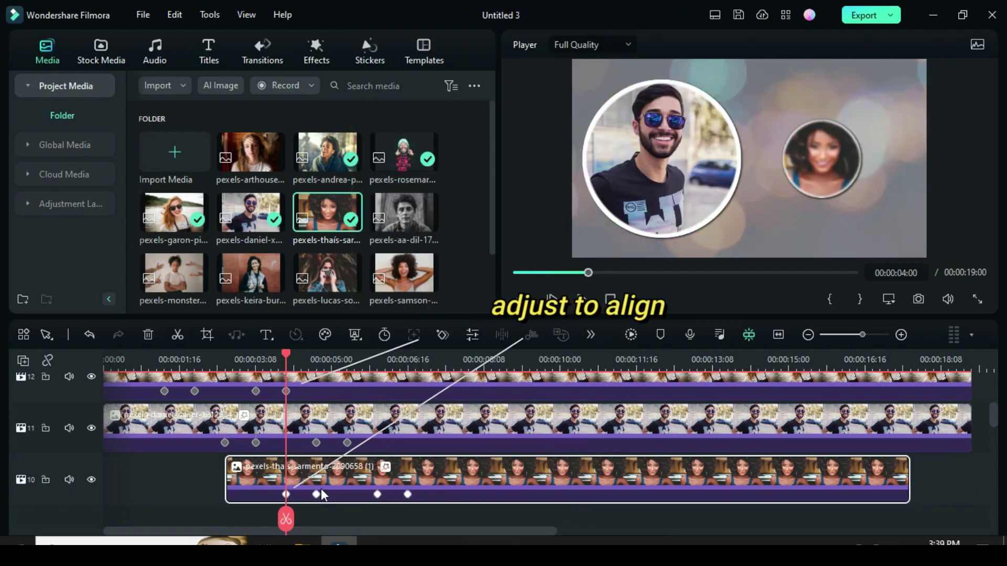
pyautogui.moveTo(228, 474); pyautogui.dragTo(130, 485)
pyautogui.moveTo(908, 474); pyautogui.dragTo(971, 474)
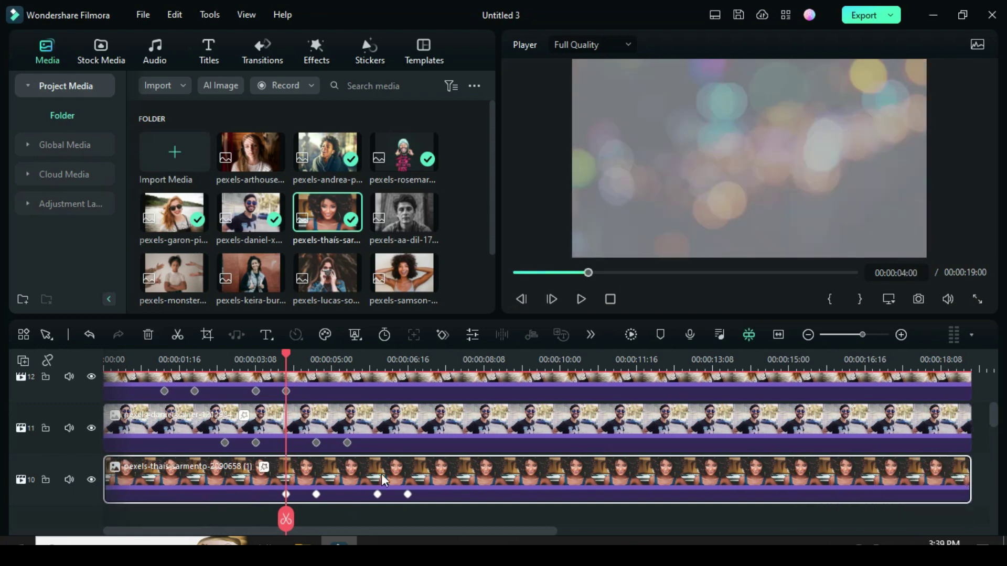
# Copy track 11's effects and place the black-and-white male portrait on track 9 from 00:00:05:08 to the end of the timeline
pyautogui.click(347, 446)
pyautogui.click(347, 445)
pyautogui.rightClick(449, 427)
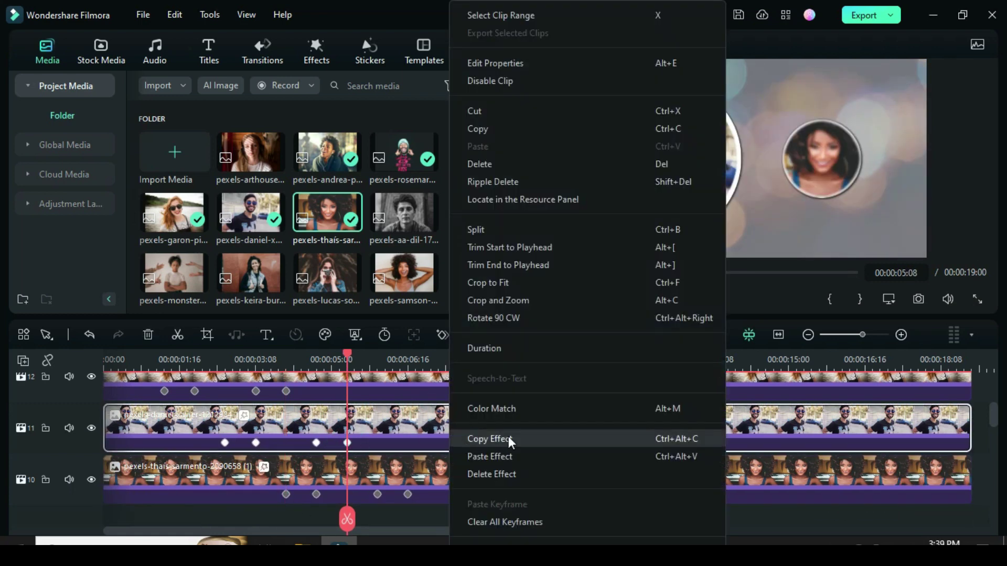
pyautogui.click(489, 438)
pyautogui.scroll(-1, 489, 436)
pyautogui.moveTo(401, 211); pyautogui.dragTo(367, 469)
pyautogui.moveTo(576, 479); pyautogui.dragTo(955, 482)
# Paste the copied effects onto the track 9 photo, with its first keyframe at 00:00:05:08 and the clip spanning the full 19 seconds
pyautogui.rightClick(374, 468)
pyautogui.click(395, 457)
pyautogui.moveTo(503, 468); pyautogui.dragTo(383, 467)
pyautogui.moveTo(849, 474); pyautogui.dragTo(970, 474)
pyautogui.moveTo(228, 474); pyautogui.dragTo(93, 475)
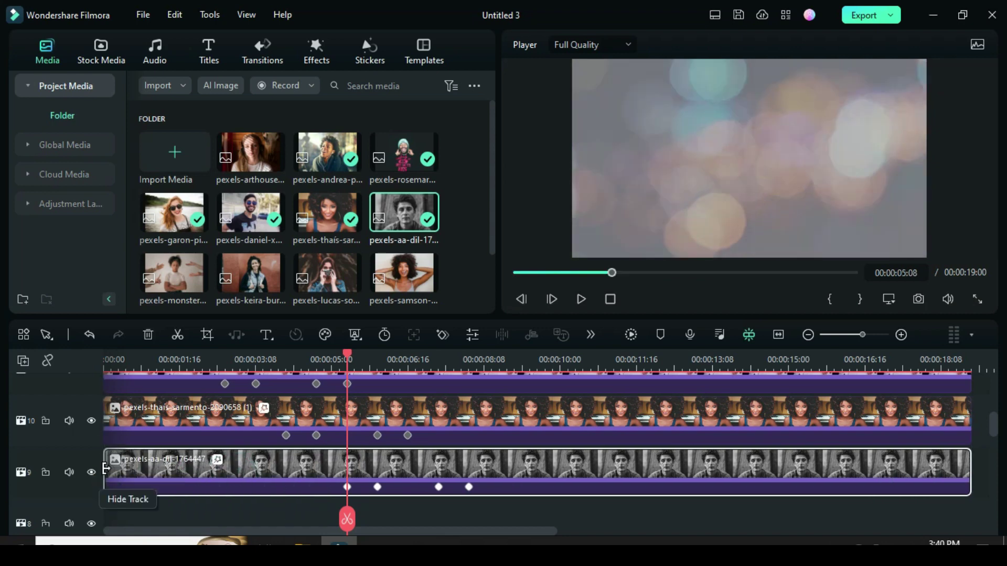
# Copy track 10's effects and add the photo of the woman with crossed arms to track 8, stretched over the full 19 seconds
pyautogui.click(412, 437)
pyautogui.click(408, 436)
pyautogui.rightClick(449, 419)
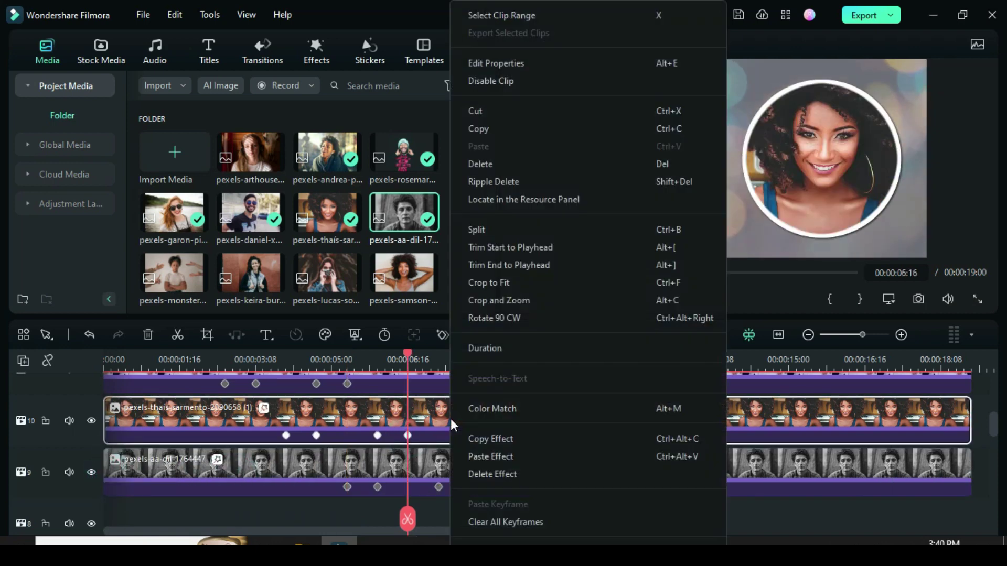
pyautogui.click(488, 438)
pyautogui.scroll(-2, 542, 448)
pyautogui.moveTo(204, 289); pyautogui.dragTo(427, 470)
pyautogui.moveTo(636, 477); pyautogui.dragTo(969, 482)
pyautogui.moveTo(407, 481); pyautogui.dragTo(105, 481)
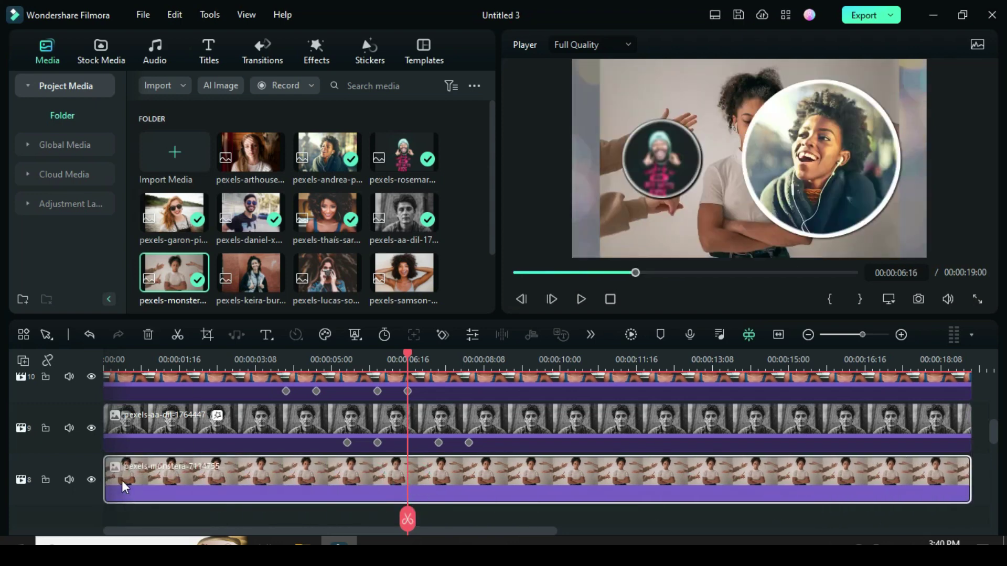
# Paste the copied effects onto the track 8 photo, with its first keyframe at 00:00:06:16 and the clip spanning the full 19 seconds
pyautogui.rightClick(443, 481)
pyautogui.click(472, 452)
pyautogui.moveTo(318, 487); pyautogui.dragTo(438, 487)
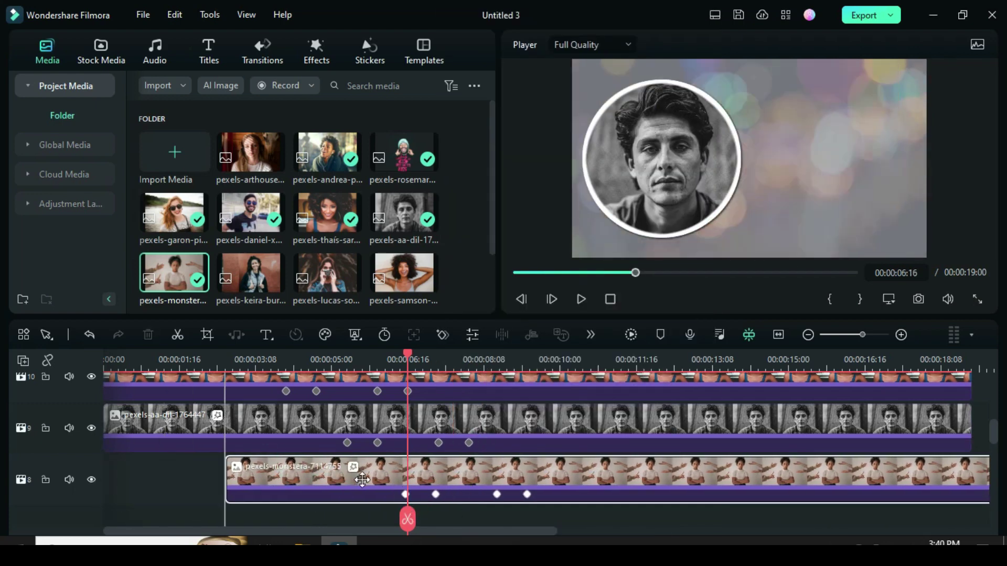
pyautogui.moveTo(226, 485); pyautogui.dragTo(100, 480)
pyautogui.moveTo(426, 531); pyautogui.dragTo(504, 531)
pyautogui.moveTo(927, 487); pyautogui.dragTo(805, 485)
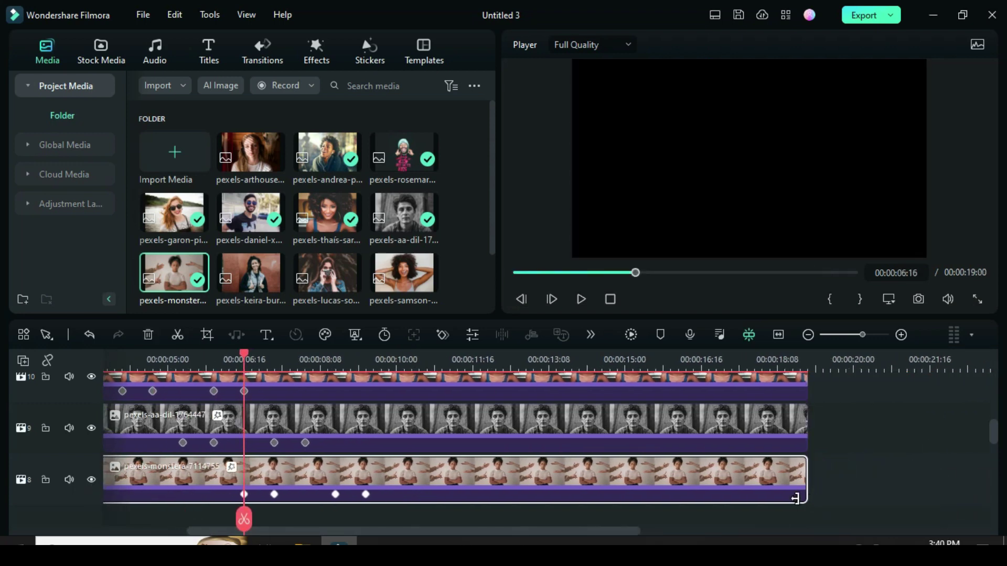
pyautogui.moveTo(399, 531); pyautogui.dragTo(338, 531)
# Place the photo of the woman against the brick wall on track 7 at track 9's last keyframe, 00:00:08:00, and extend it to 00:00:19:00
pyautogui.scroll(-1, 585, 436)
pyautogui.click(497, 408)
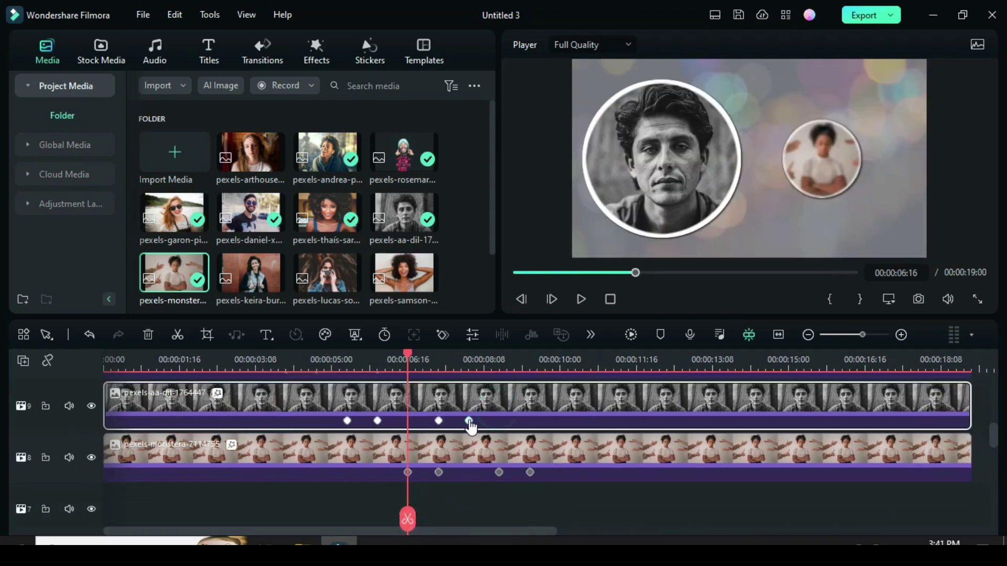
pyautogui.click(469, 421)
pyautogui.scroll(-1, 533, 437)
pyautogui.moveTo(250, 272); pyautogui.dragTo(472, 487)
pyautogui.moveTo(685, 497); pyautogui.dragTo(970, 493)
# Paste the copied effects onto the track 7 photo, with its first keyframe at 00:00:08:00 and the clip spanning the full 19 seconds
pyautogui.rightClick(597, 482)
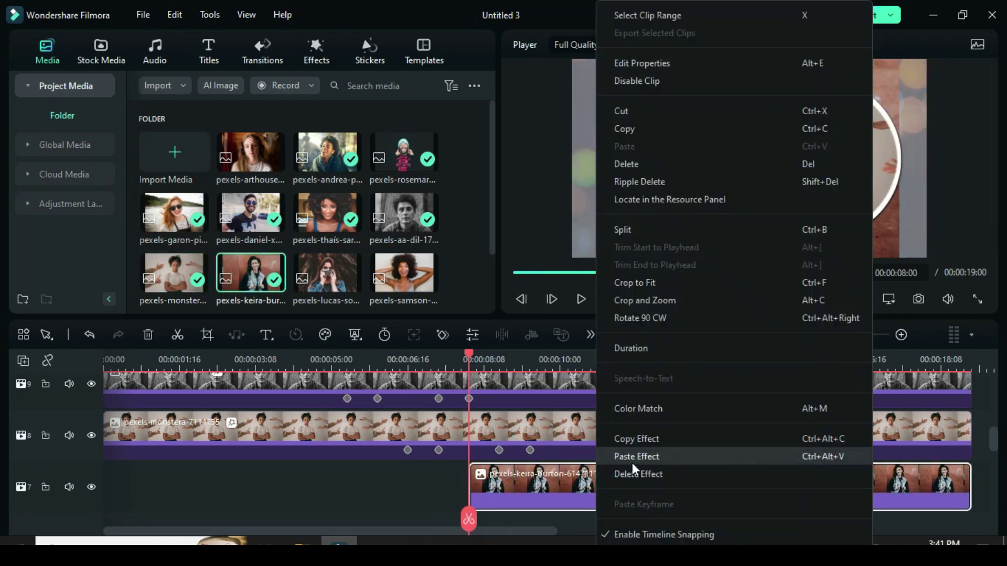
pyautogui.click(639, 458)
pyautogui.moveTo(734, 485); pyautogui.dragTo(490, 485)
pyautogui.scroll(-1, 491, 485)
pyautogui.moveTo(726, 467); pyautogui.dragTo(970, 467)
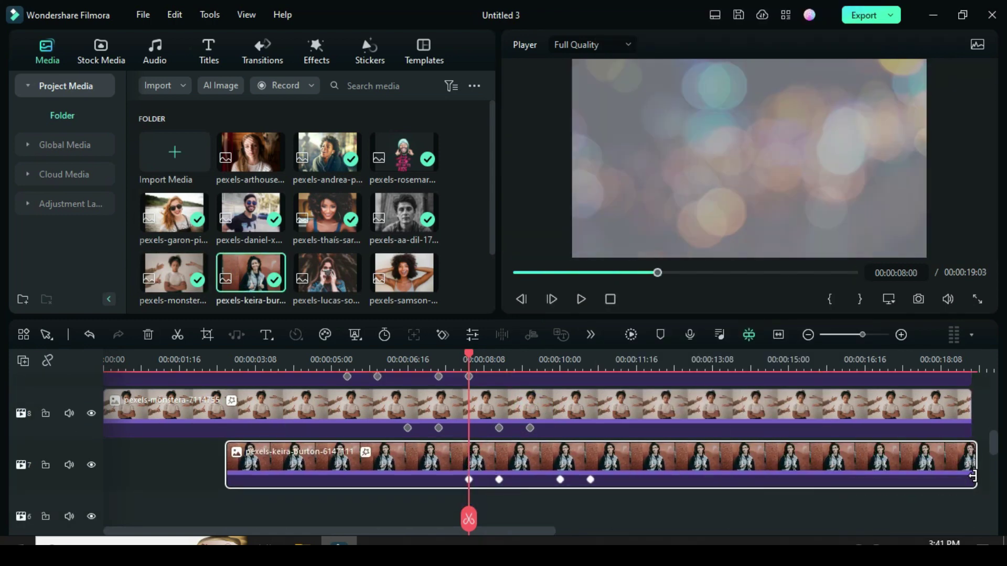
pyautogui.moveTo(227, 467); pyautogui.dragTo(104, 466)
# Place the photo of the woman in a denim jacket with a camera on track 6 at 00:00:09:08 and stretch it in both directions
pyautogui.click(504, 411)
pyautogui.click(529, 428)
pyautogui.scroll(-1, 555, 420)
pyautogui.moveTo(327, 272); pyautogui.dragTo(533, 471)
pyautogui.moveTo(758, 469); pyautogui.dragTo(970, 469)
pyautogui.moveTo(531, 471); pyautogui.dragTo(460, 471)
# Paste the copied effects onto the track 6 photo, with its first keyframe at 00:00:09:08 and the clip spanning the full 19 seconds
pyautogui.hotkey('ctrl', 'alt', 'v')
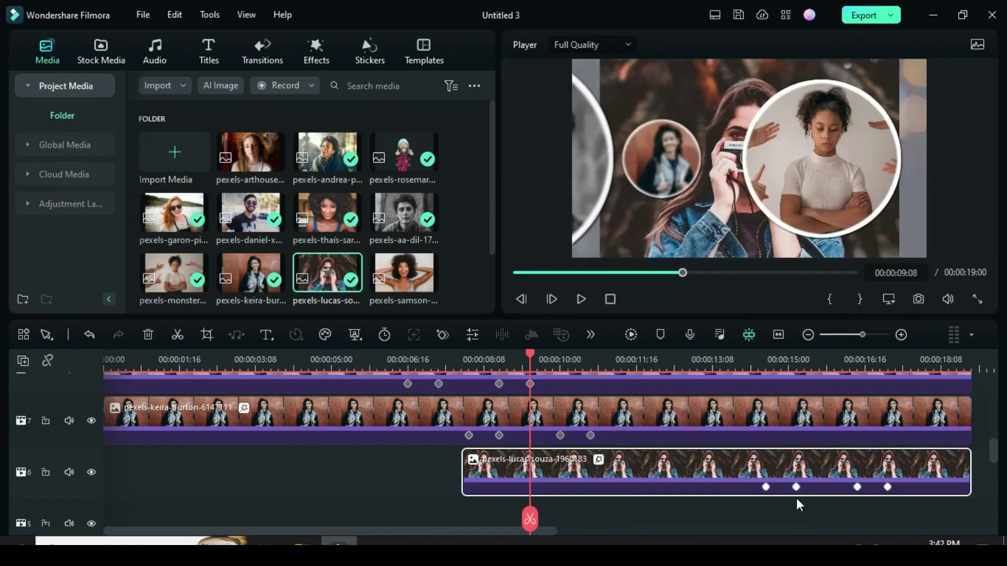
pyautogui.moveTo(789, 486); pyautogui.dragTo(551, 470)
pyautogui.moveTo(227, 466); pyautogui.dragTo(104, 470)
pyautogui.moveTo(733, 473); pyautogui.dragTo(967, 479)
# Copy track 7's effects, place the smiling woman with raised arms on track 5 at 00:00:10:16, and stretch the clip in both directions
pyautogui.click(636, 423)
pyautogui.click(590, 435)
pyautogui.rightClick(616, 428)
pyautogui.click(677, 438)
pyautogui.scroll(-1, 655, 445)
pyautogui.scroll(-2, 486, 292)
pyautogui.moveTo(404, 207); pyautogui.dragTo(591, 477)
pyautogui.moveTo(524, 532); pyautogui.dragTo(641, 531)
pyautogui.moveTo(573, 480); pyautogui.dragTo(373, 481)
# Paste the copied effects onto the track 5 photo, with its first keyframe at 00:00:10:16 and the clip spanning the full 19 seconds
pyautogui.rightClick(404, 480)
pyautogui.click(445, 456)
pyautogui.moveTo(422, 530); pyautogui.dragTo(332, 530)
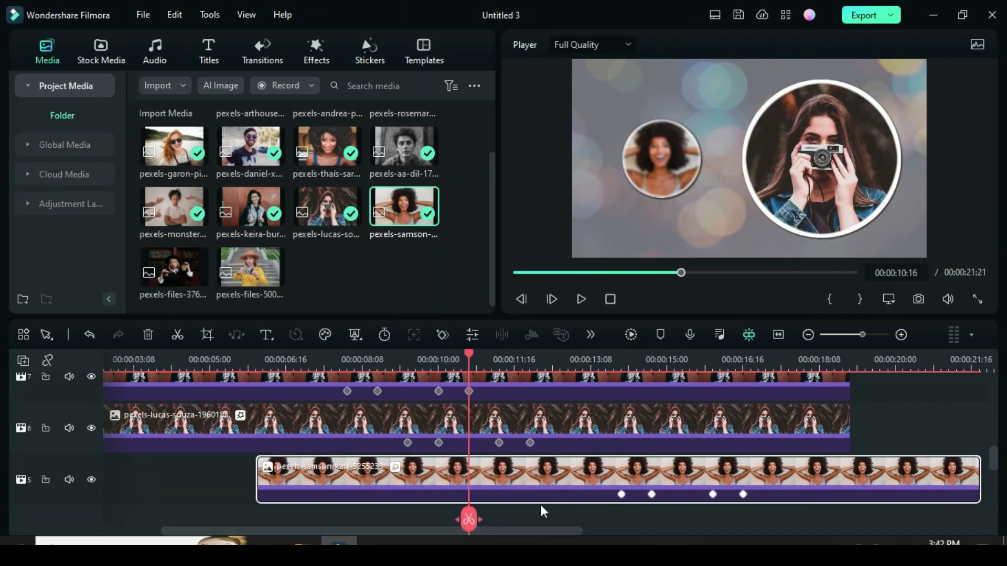
pyautogui.moveTo(641, 478); pyautogui.dragTo(487, 477)
pyautogui.hscroll(-3, 224, 481)
pyautogui.moveTo(224, 480); pyautogui.dragTo(109, 479)
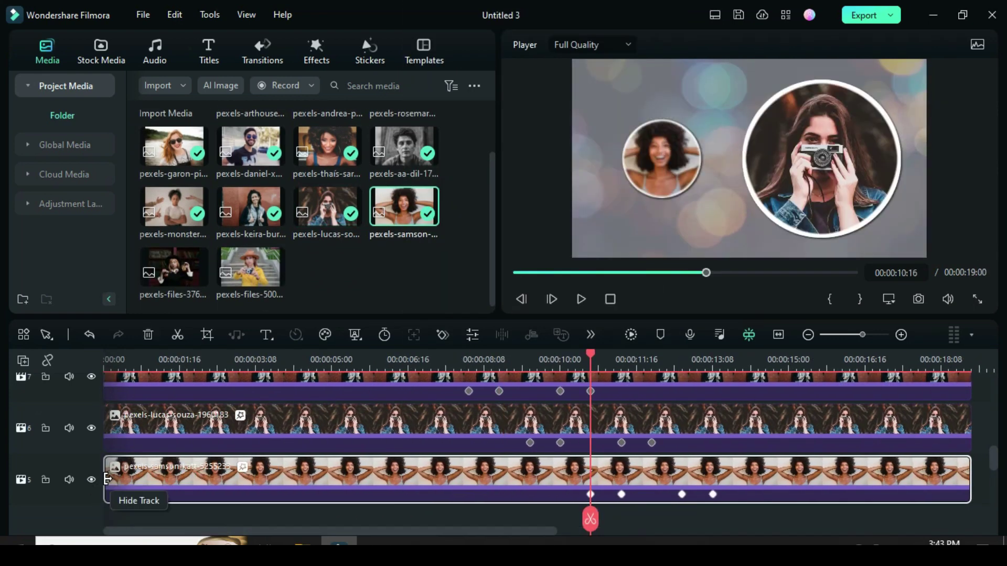
# Copy track 6's effects, place the photo of the woman in a black hat on track 4 at 00:00:12:00, and extend its end
pyautogui.moveTo(492, 531); pyautogui.dragTo(593, 530)
pyautogui.click(464, 422)
pyautogui.click(453, 443)
pyautogui.rightClick(493, 421)
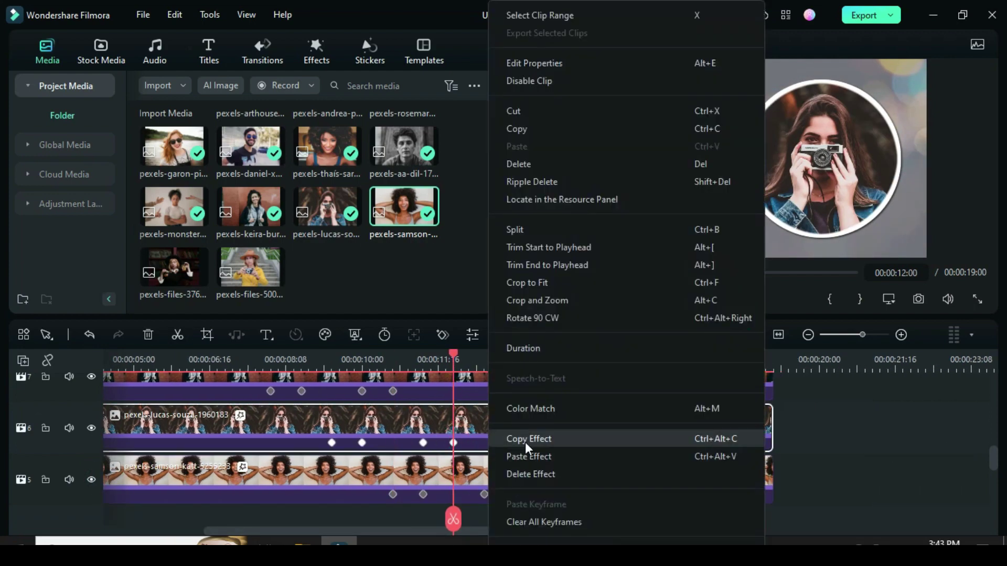
pyautogui.click(531, 439)
pyautogui.scroll(-1, 530, 439)
pyautogui.moveTo(173, 266); pyautogui.dragTo(454, 465)
pyautogui.moveTo(682, 460); pyautogui.dragTo(906, 462)
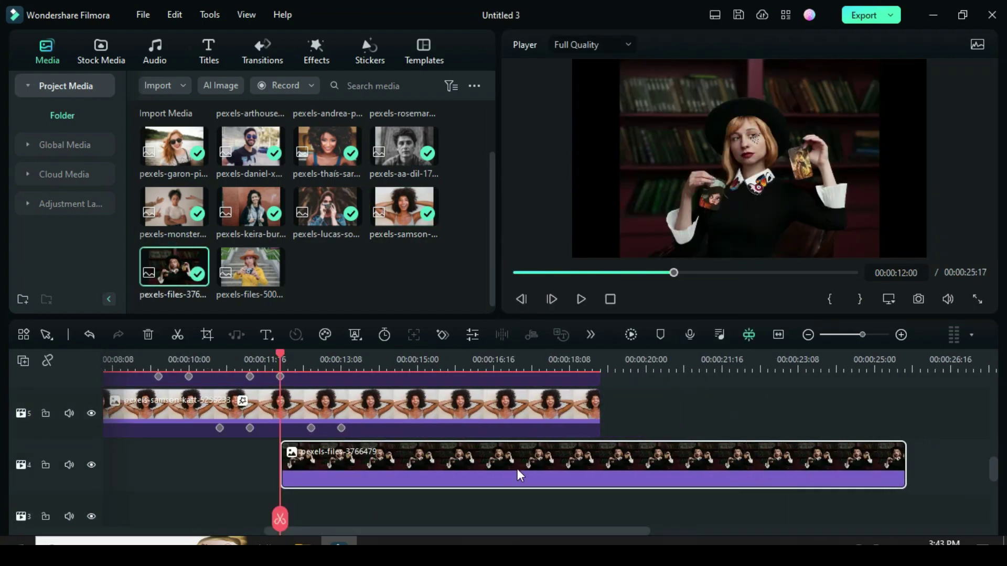
# Apply the copied effects to the track 4 photo, with its first keyframe at 00:00:12:00 and the clip spanning the full 19 seconds
pyautogui.moveTo(600, 475); pyautogui.dragTo(207, 476)
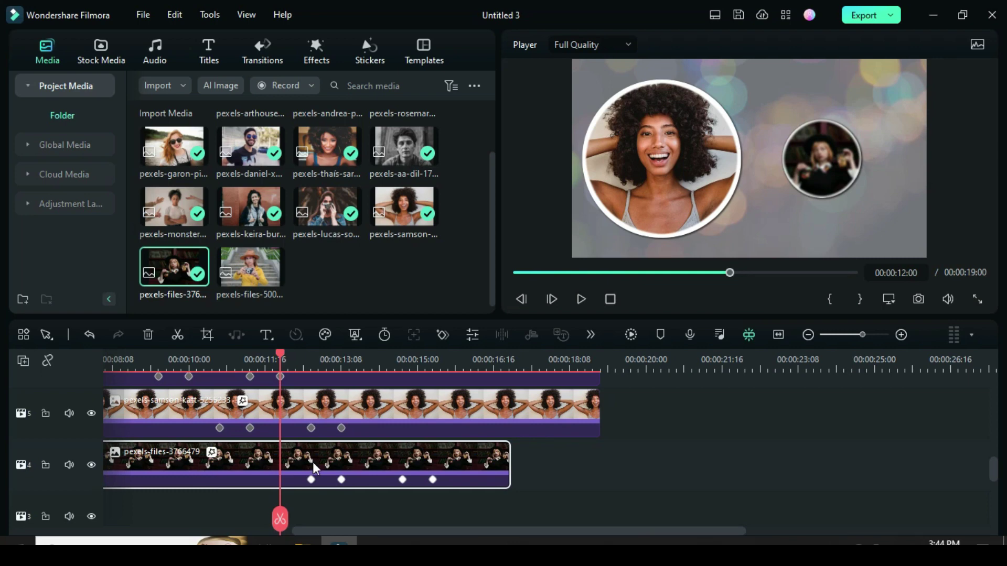
pyautogui.moveTo(338, 531); pyautogui.dragTo(186, 531)
pyautogui.moveTo(636, 462); pyautogui.dragTo(605, 463)
pyautogui.moveTo(779, 462); pyautogui.dragTo(900, 462)
pyautogui.moveTo(392, 532); pyautogui.dragTo(356, 531)
pyautogui.moveTo(226, 463); pyautogui.dragTo(100, 464)
# Copy track 5's effects, place the photo of the woman in a yellow jacket on track 3 at 00:00:13:08, and extend its end
pyautogui.click(712, 428)
pyautogui.rightClick(745, 415)
pyautogui.click(749, 439)
pyautogui.hscroll(5, 666, 475)
pyautogui.scroll(-2, 666, 475)
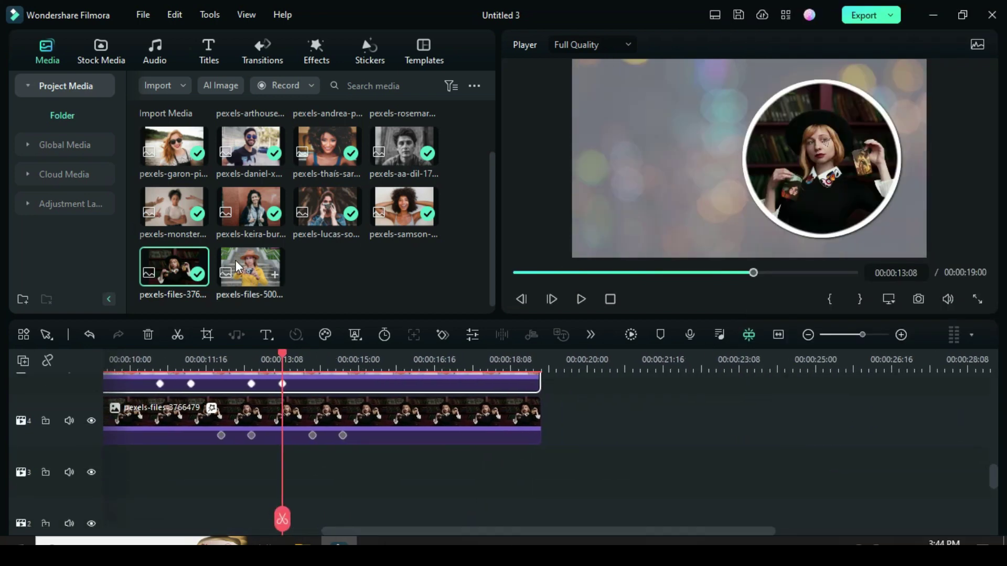
pyautogui.moveTo(236, 260); pyautogui.dragTo(288, 471)
pyautogui.moveTo(510, 470); pyautogui.dragTo(955, 480)
# Paste the copied effects onto the track 3 photo, with its first keyframe at 00:00:13:08 and the clip spanning the full 19 seconds
pyautogui.click(633, 462)
pyautogui.hotkey('ctrl', 'alt', 'v')
pyautogui.moveTo(526, 532); pyautogui.dragTo(383, 532)
pyautogui.moveTo(889, 475); pyautogui.dragTo(402, 476)
pyautogui.moveTo(822, 470); pyautogui.dragTo(892, 472)
pyautogui.moveTo(521, 532); pyautogui.dragTo(474, 532)
pyautogui.moveTo(226, 471); pyautogui.dragTo(104, 470)
# Place the photo of the woman with headphones on track 2 at track 4's last keyframe, 00:00:14:16
pyautogui.click(784, 422)
pyautogui.click(773, 435)
pyautogui.scroll(-1, 773, 435)
pyautogui.moveTo(474, 531); pyautogui.dragTo(651, 531)
pyautogui.moveTo(495, 272); pyautogui.dragTo(496, 272)
pyautogui.scroll(3, 247, 125)
pyautogui.moveTo(246, 125); pyautogui.dragTo(443, 477)
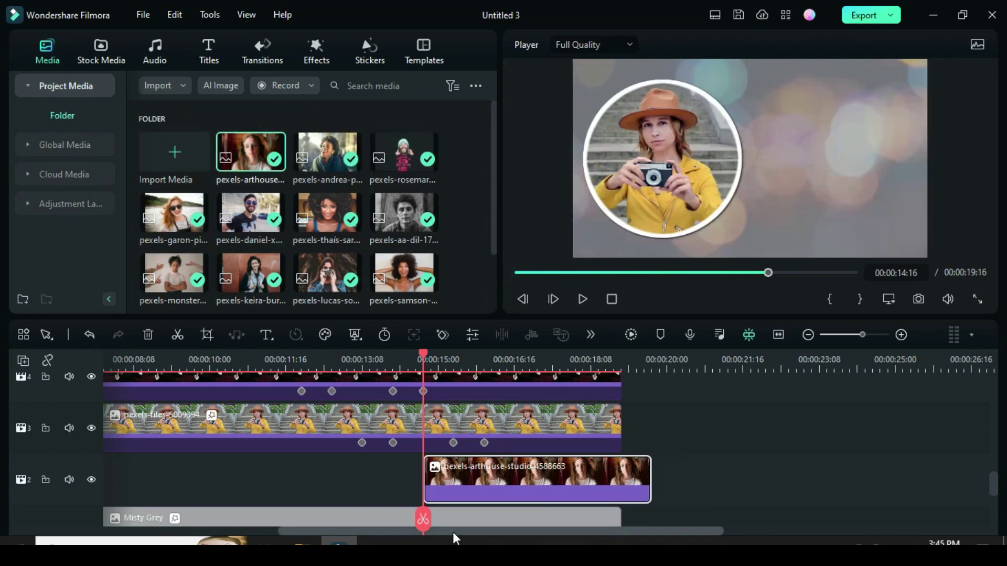
# Extend the track 2 photo's end to 00:00:31:05 and apply the copied effects to it
pyautogui.moveTo(452, 532); pyautogui.dragTo(585, 532)
pyautogui.click(224, 379)
pyautogui.click(299, 477)
pyautogui.moveTo(381, 477); pyautogui.dragTo(908, 477)
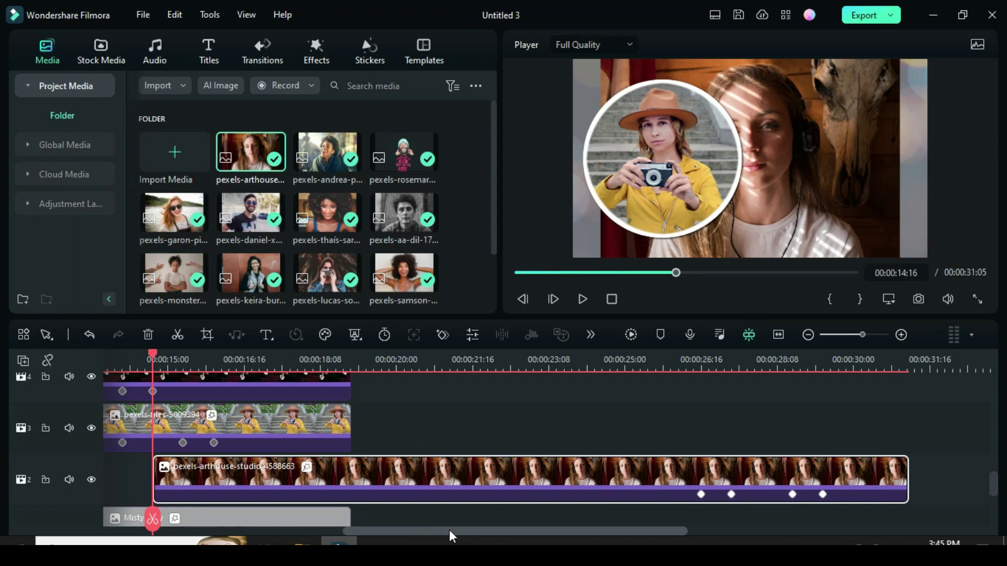
# Shift the track 2 photo so its first keyframe sits at 00:00:14:16 and resize it to span 00:00:00:00 to 00:00:19:00
pyautogui.hscroll(-5, 430, 531)
pyautogui.click(778, 336)
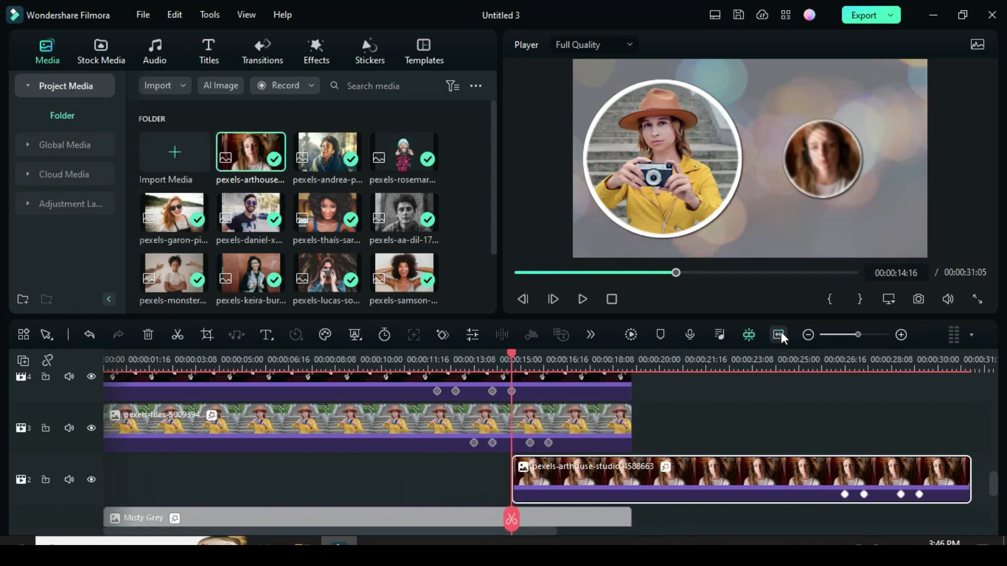
pyautogui.moveTo(747, 472); pyautogui.dragTo(524, 482)
pyautogui.moveTo(636, 478); pyautogui.dragTo(629, 478)
pyautogui.moveTo(178, 480); pyautogui.dragTo(94, 482)
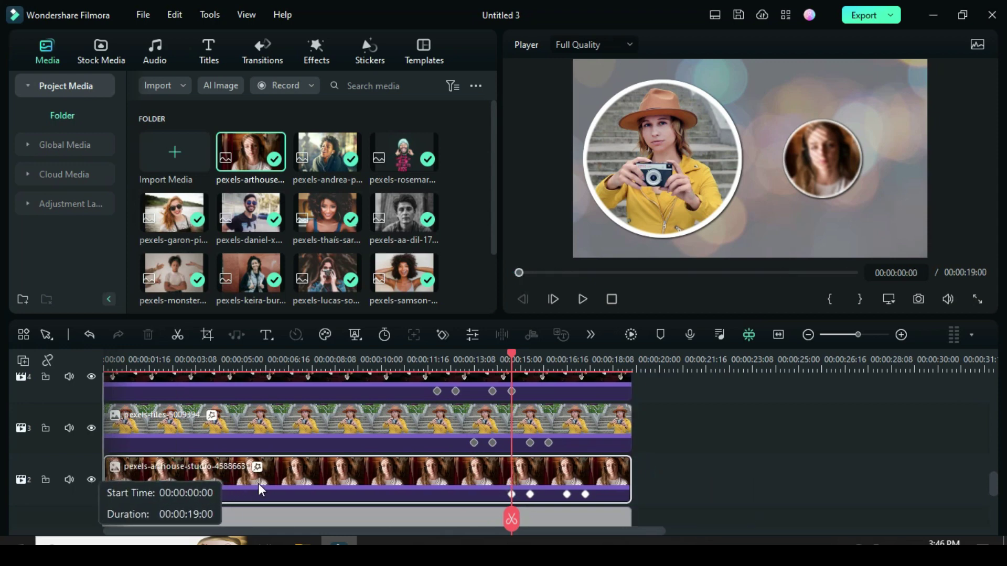
pyautogui.click(104, 480)
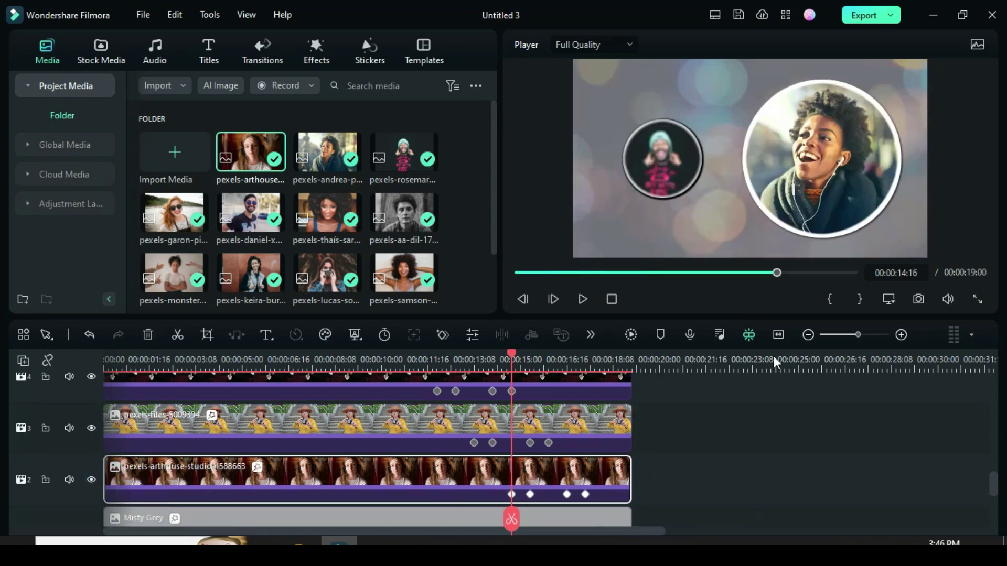
# Fit the whole project in the timeline and examine the staggered keyframes on the photo clips from track 14 down to track 2
pyautogui.click(778, 334)
pyautogui.scroll(2, 783, 450)
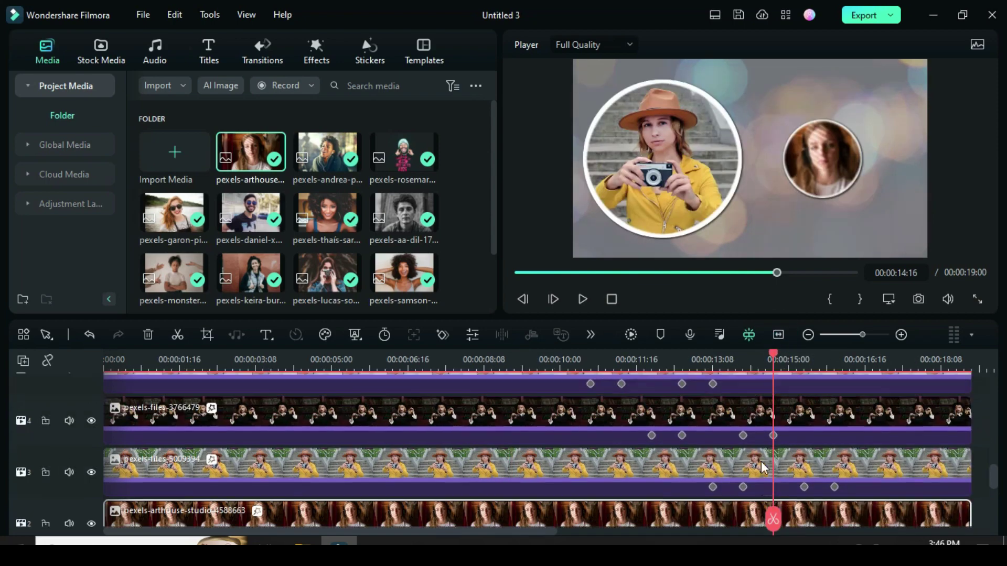
pyautogui.scroll(4, 576, 438)
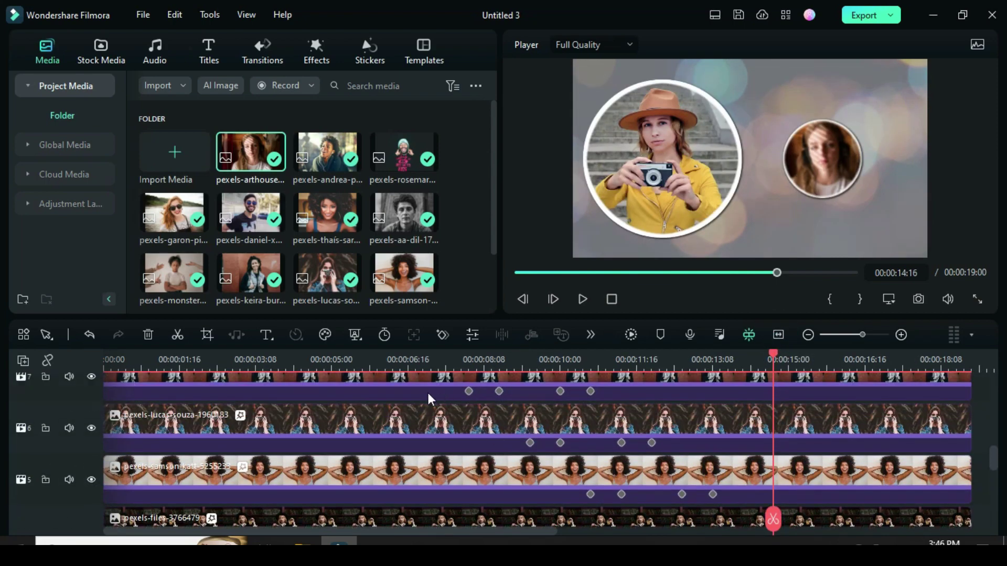
pyautogui.scroll(6, 407, 400)
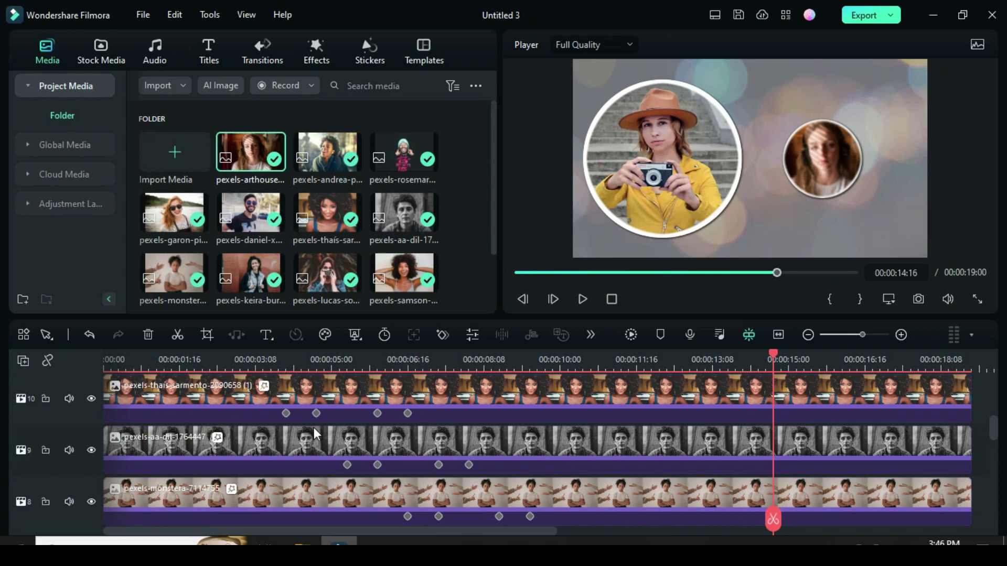
pyautogui.scroll(5, 280, 425)
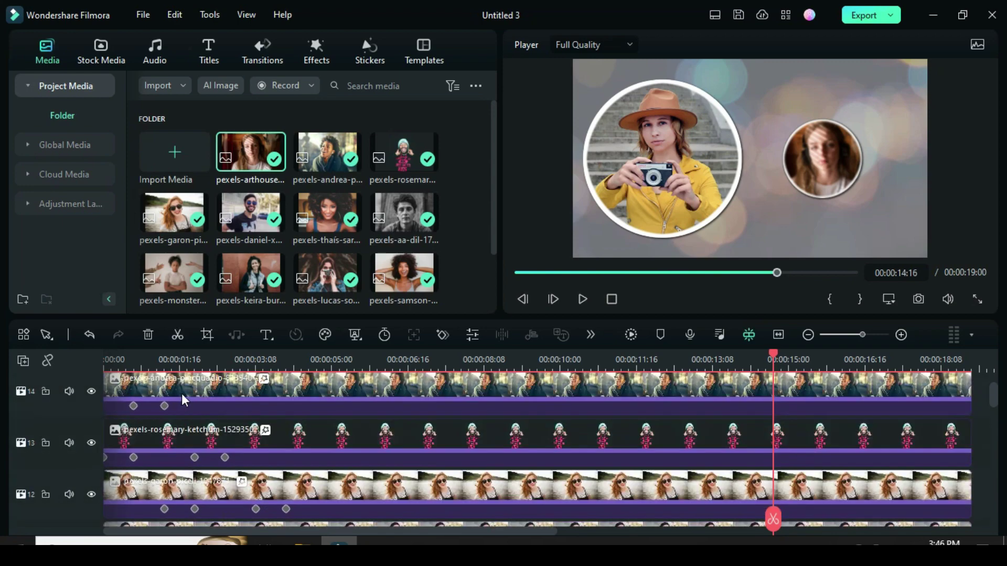
pyautogui.scroll(-15, 334, 471)
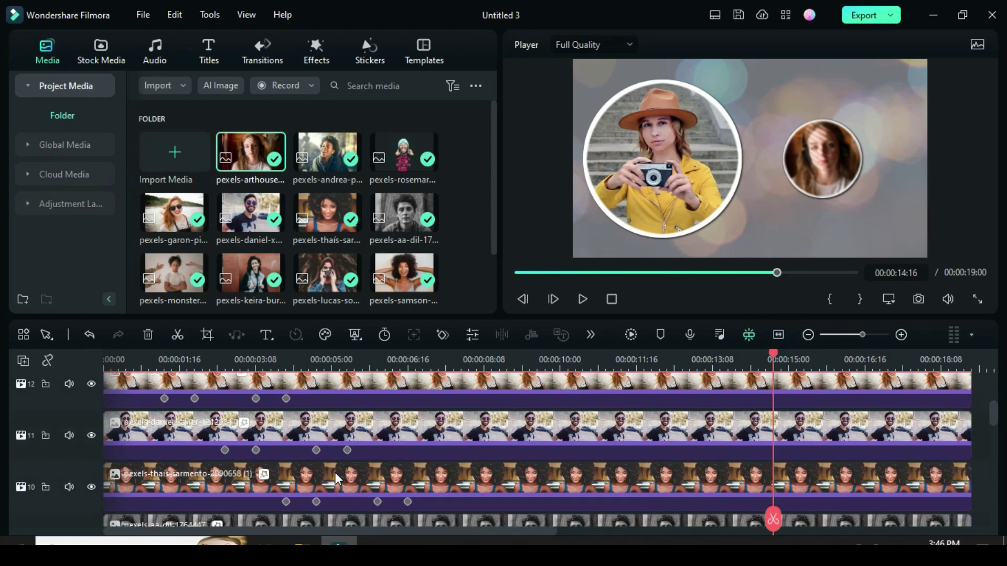
pyautogui.scroll(-3, 823, 498)
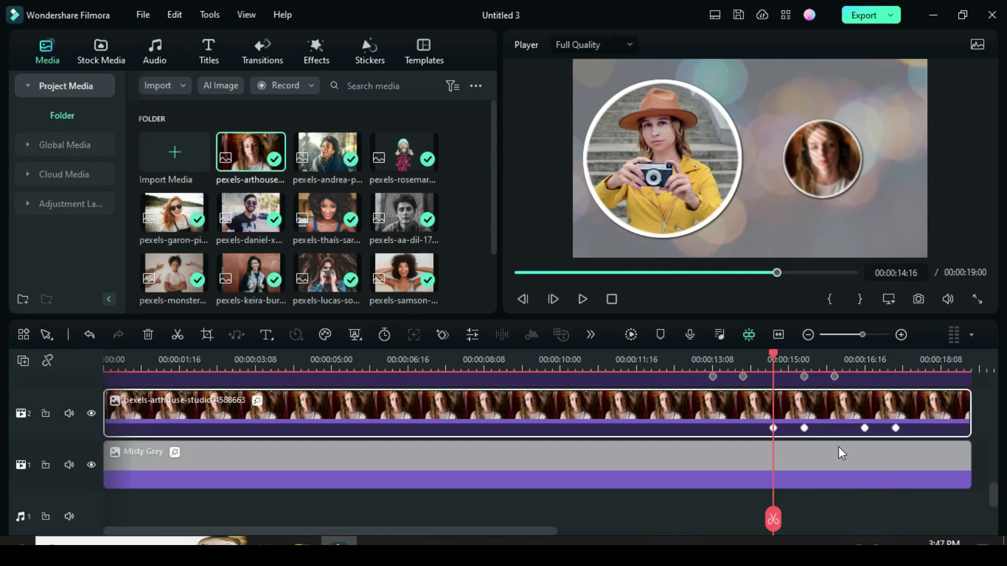
# Render the timeline preview for smooth playback and play the slideshow from 00:00:00:00
pyautogui.click(516, 271)
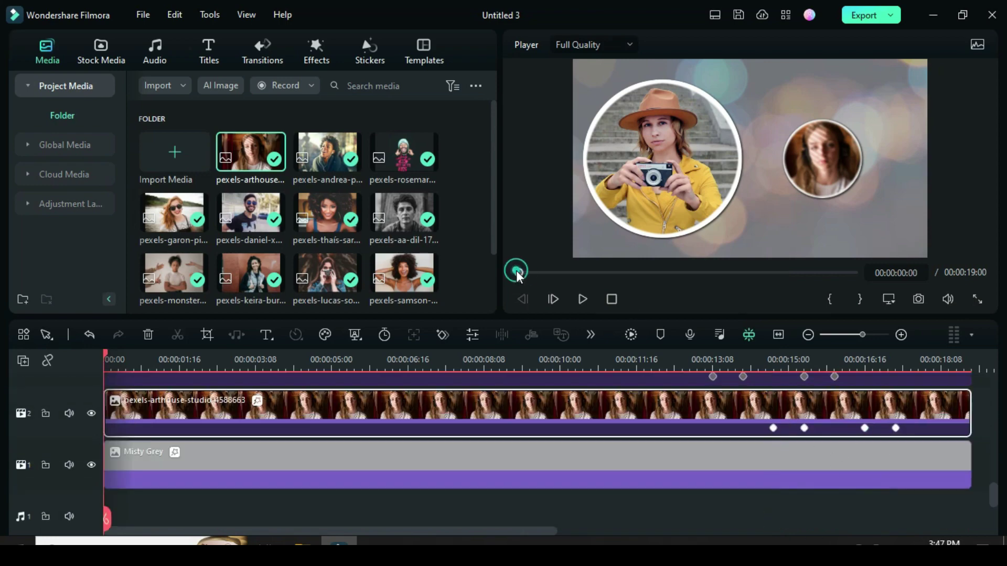
pyautogui.scroll(12, 731, 389)
pyautogui.scroll(8, 734, 389)
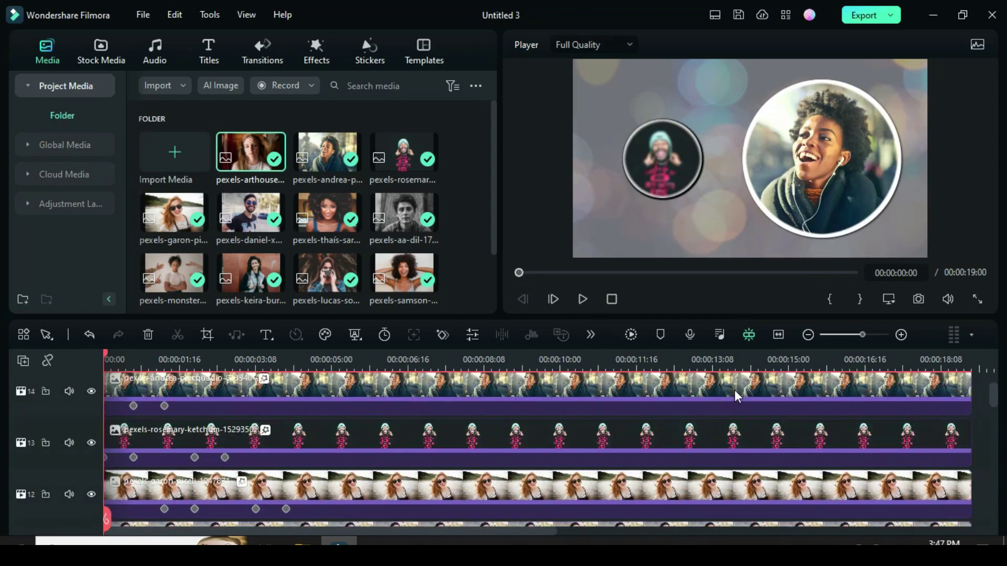
pyautogui.press('Return')
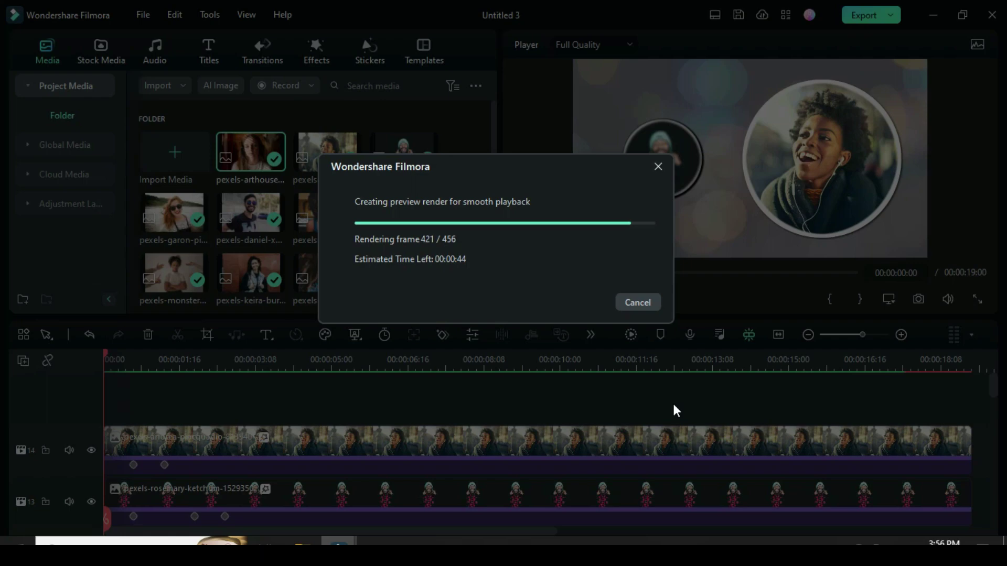
pyautogui.click(581, 298)
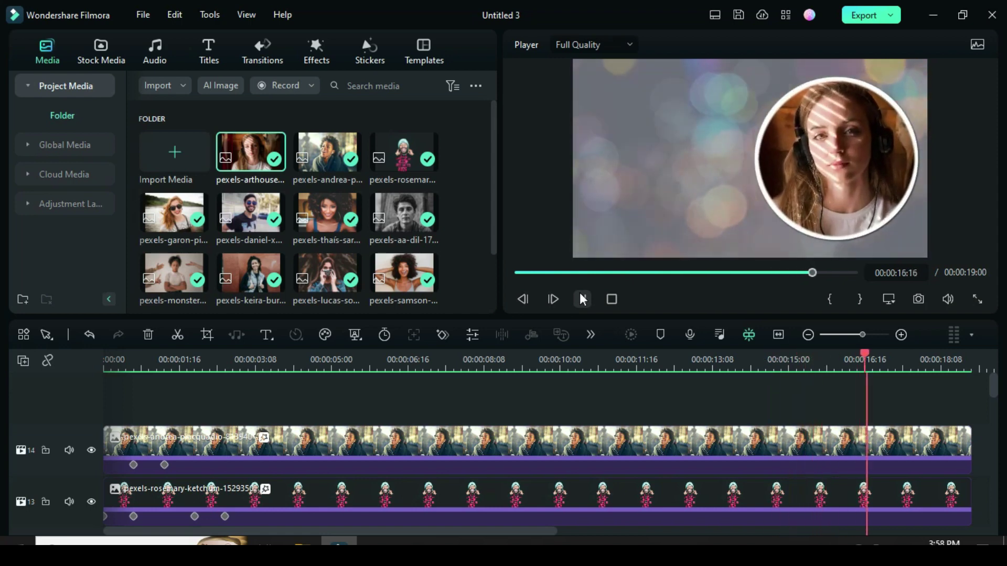
# Add the Cinematic Filters Pack Overlay 08 effect on track 15 from 00:00:00:00 across the full 19 seconds, with its opacity at 50%
pyautogui.click(520, 273)
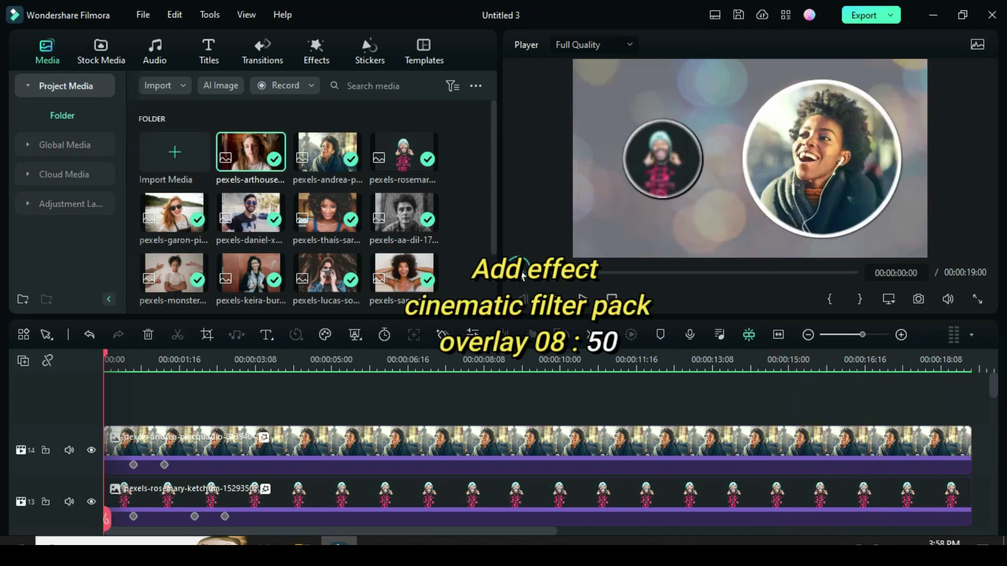
pyautogui.click(315, 48)
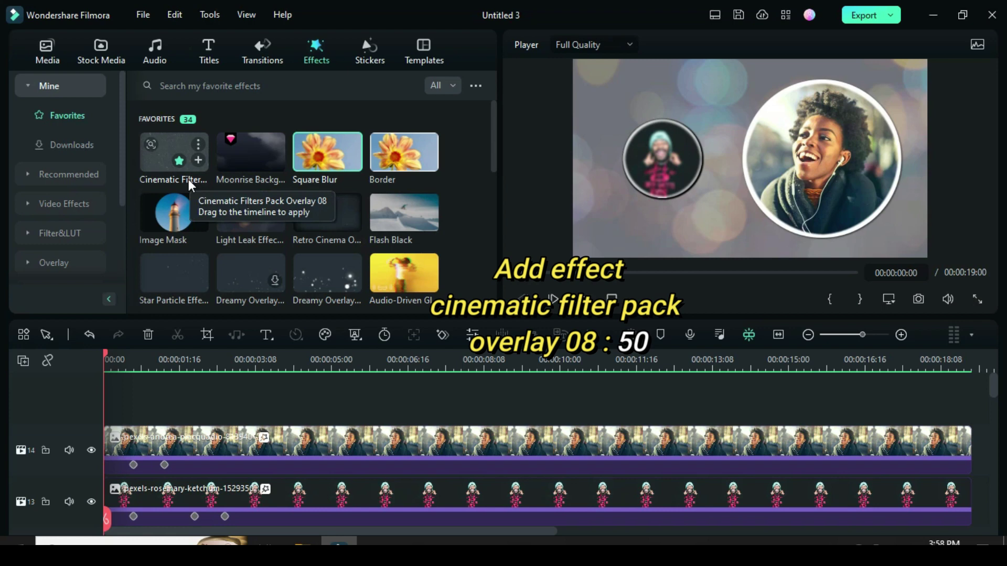
pyautogui.moveTo(175, 143); pyautogui.dragTo(140, 442)
pyautogui.moveTo(327, 436); pyautogui.dragTo(965, 450)
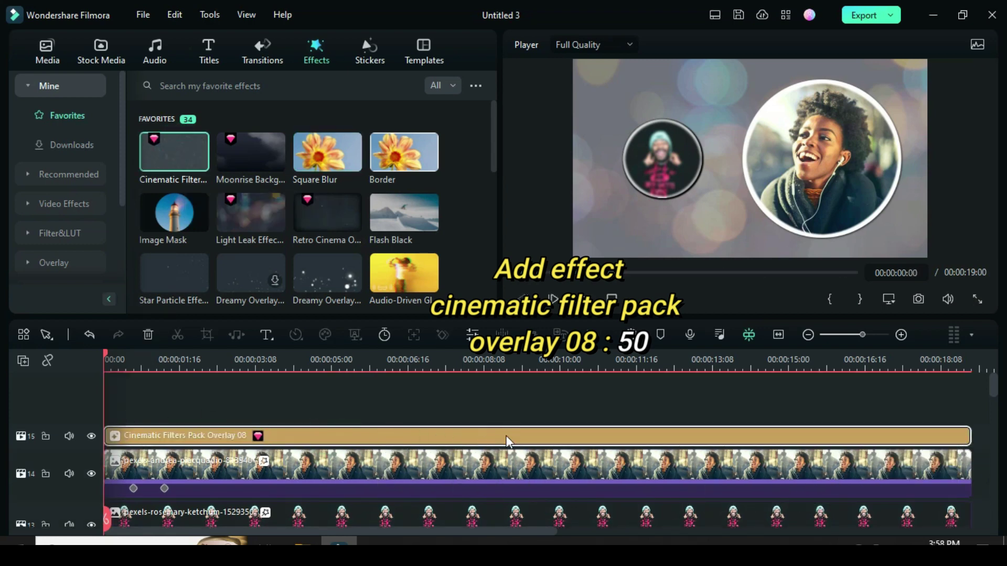
pyautogui.doubleClick(449, 439)
pyautogui.write('50')
pyautogui.press('Return')
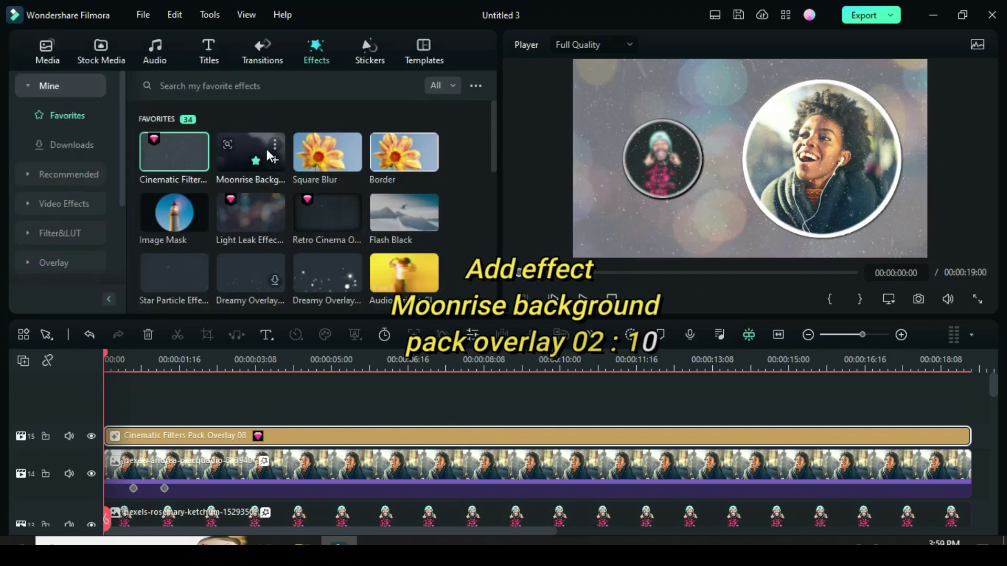
# Add the Moonrise Background Pack Overlay 02 effect on track 16 across the full 19 seconds and set its opacity to 10%
pyautogui.moveTo(266, 149); pyautogui.dragTo(133, 409)
pyautogui.moveTo(329, 440); pyautogui.dragTo(970, 460)
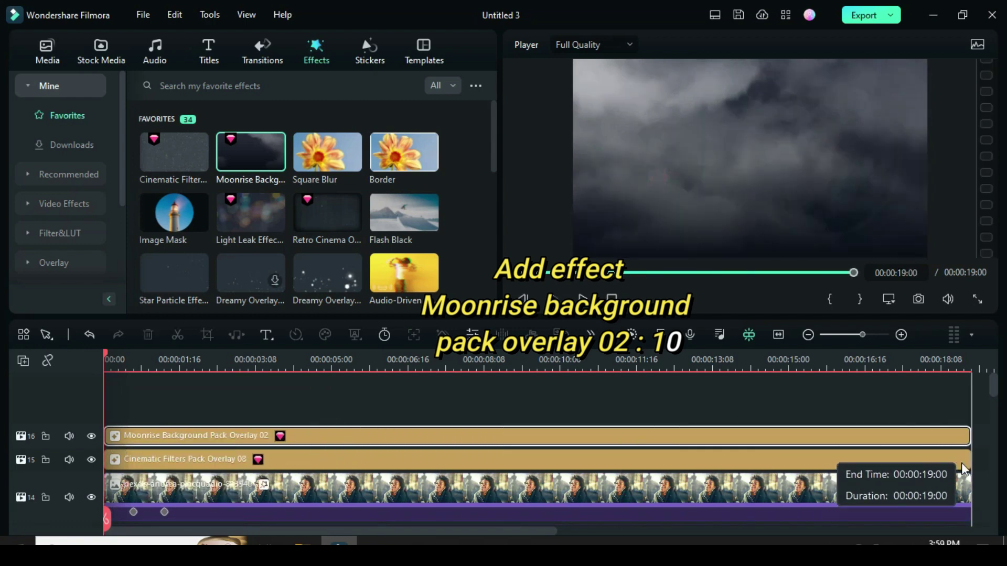
pyautogui.doubleClick(463, 435)
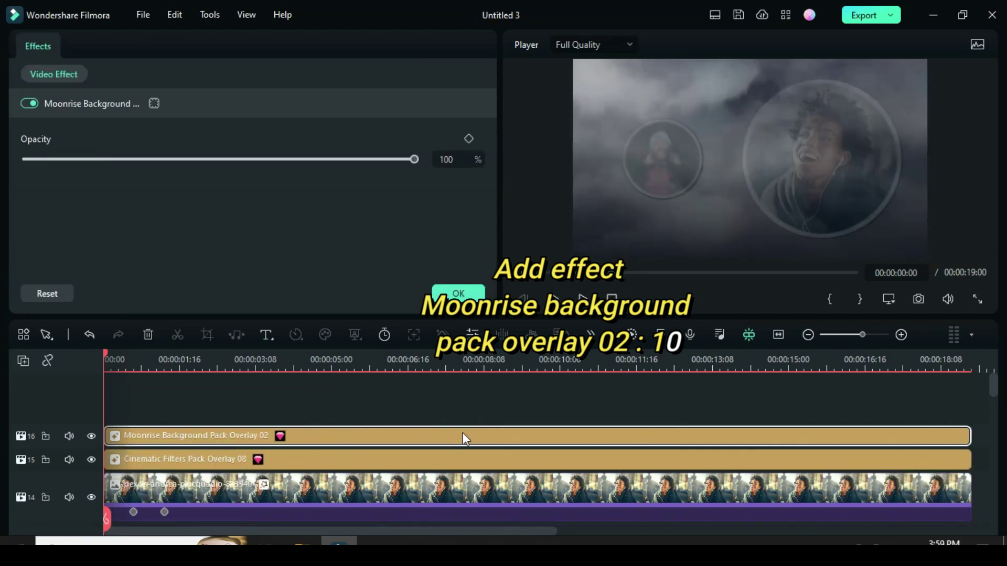
pyautogui.click(440, 156)
pyautogui.write('10')
pyautogui.press('Return')
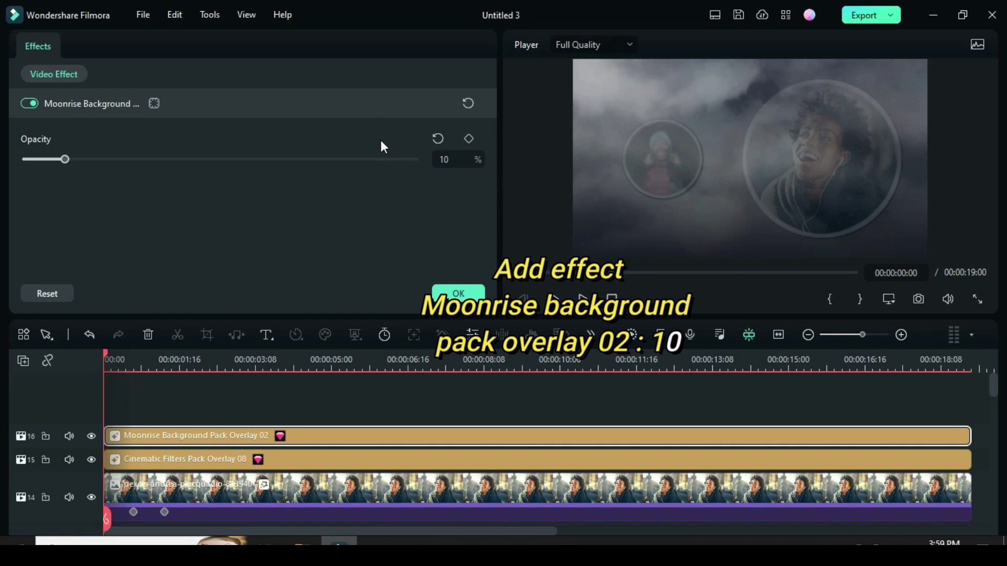
pyautogui.click(475, 292)
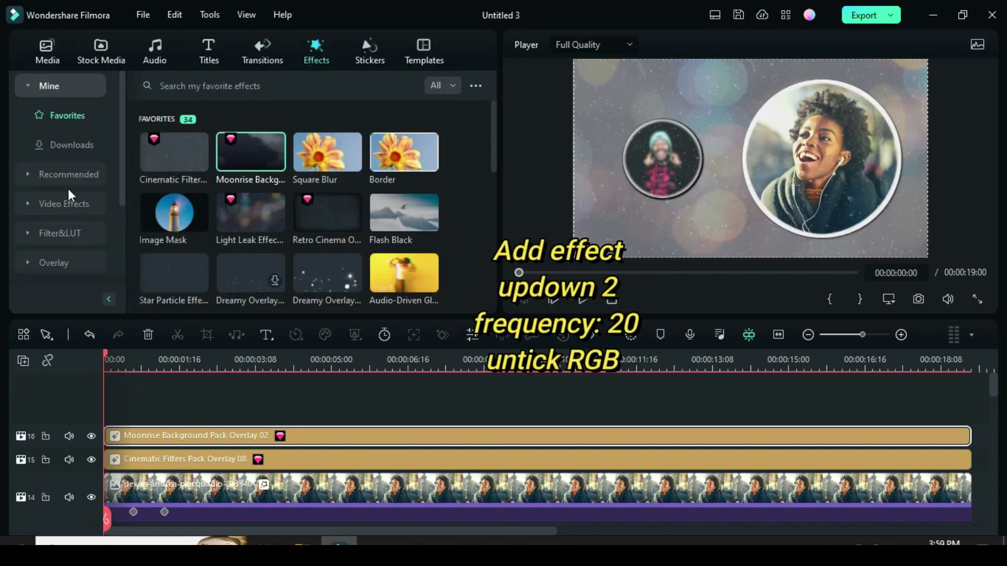
# Add the Up-Down 2 shake effect on track 17 and extend it across the full 19 seconds
pyautogui.click(25, 201)
pyautogui.click(74, 206)
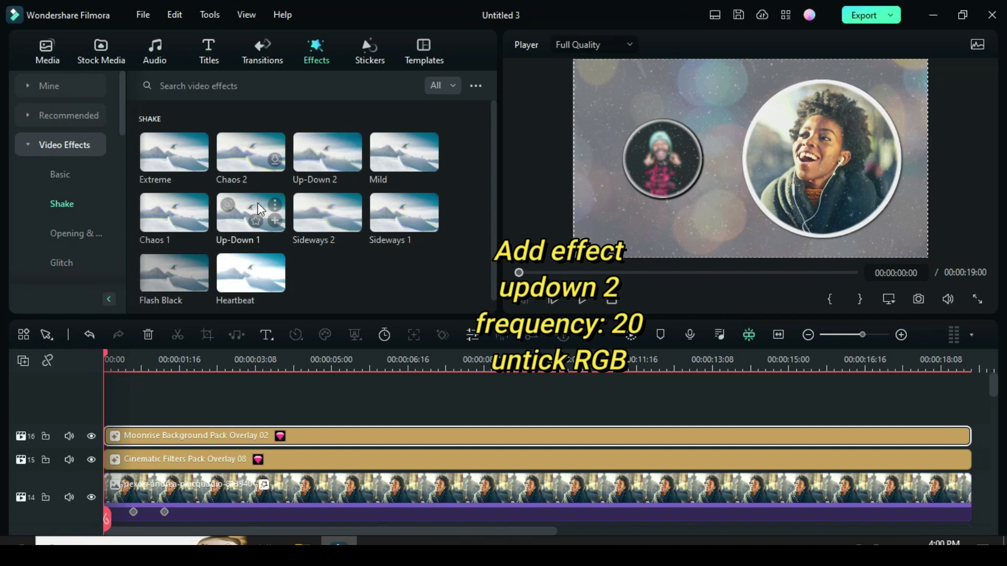
pyautogui.moveTo(313, 168); pyautogui.dragTo(160, 436)
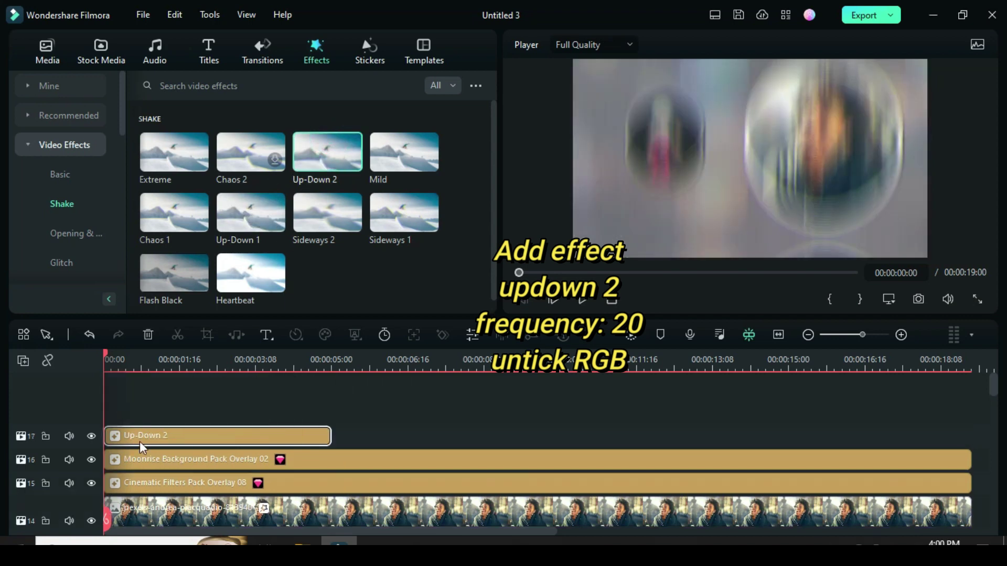
pyautogui.moveTo(325, 438); pyautogui.dragTo(969, 436)
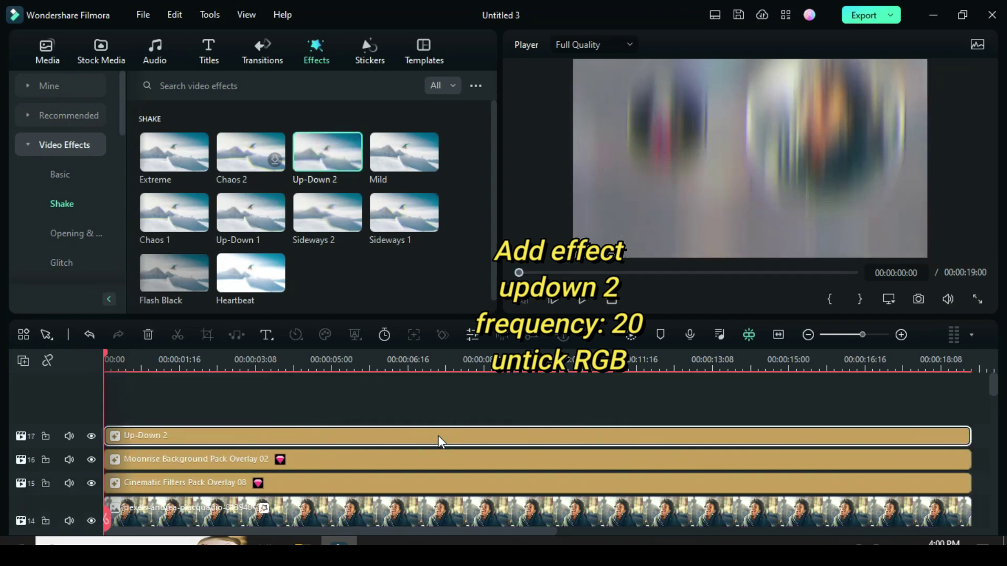
# Turn off RGB Separate for the Up-Down 2 effect and set its frequency to 20
pyautogui.doubleClick(438, 436)
pyautogui.moveTo(494, 199); pyautogui.dragTo(500, 267)
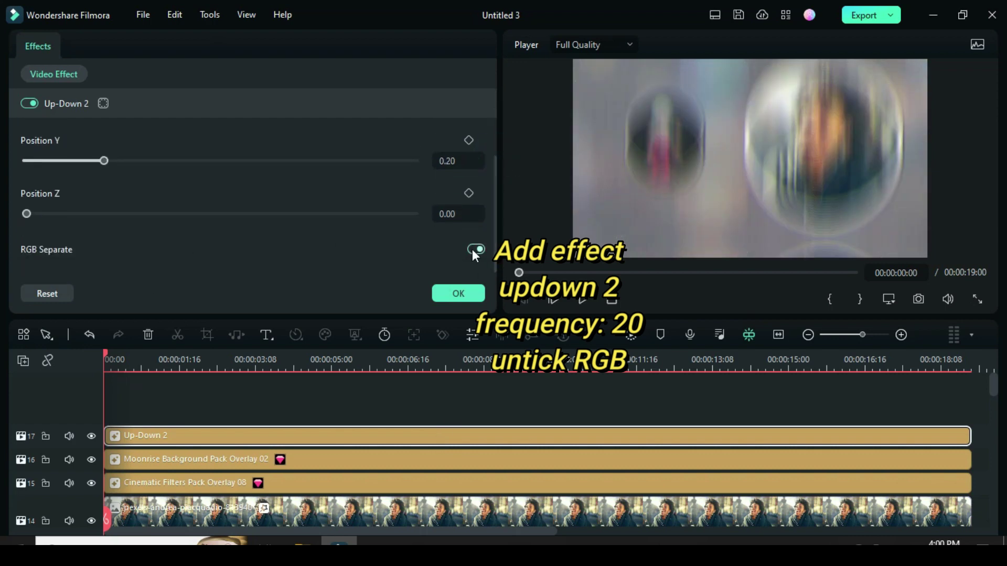
pyautogui.scroll(3, 495, 215)
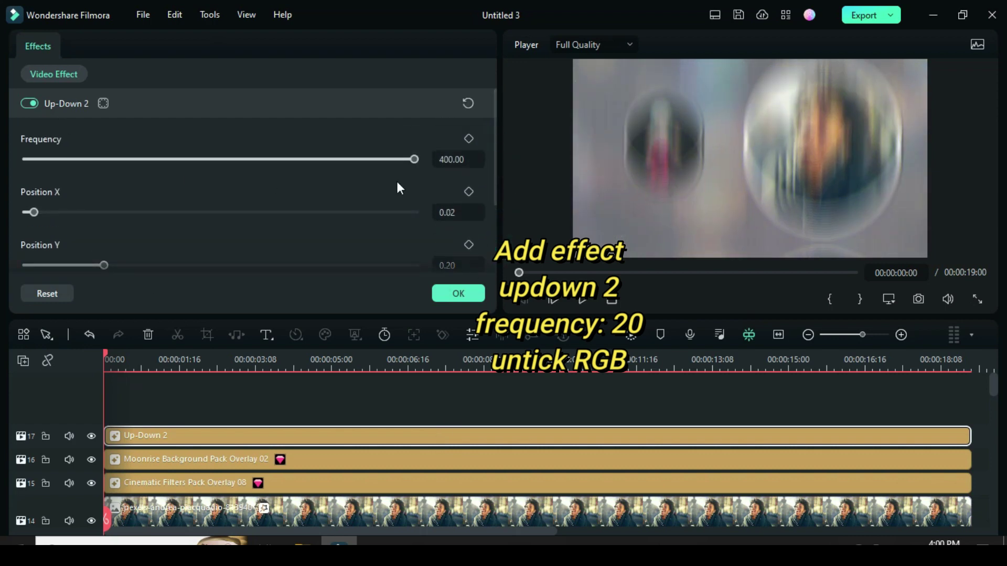
pyautogui.write('20')
pyautogui.press('Return')
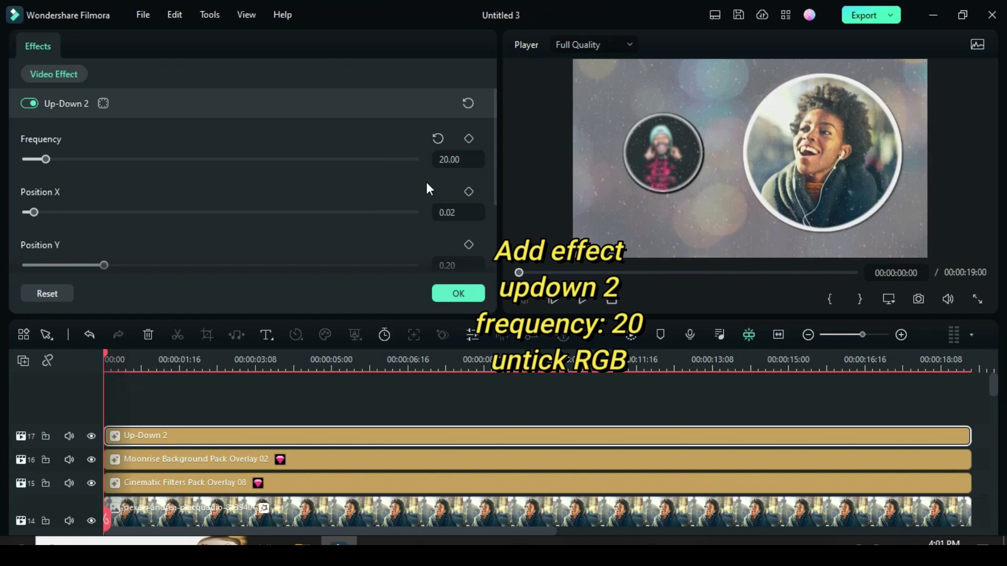